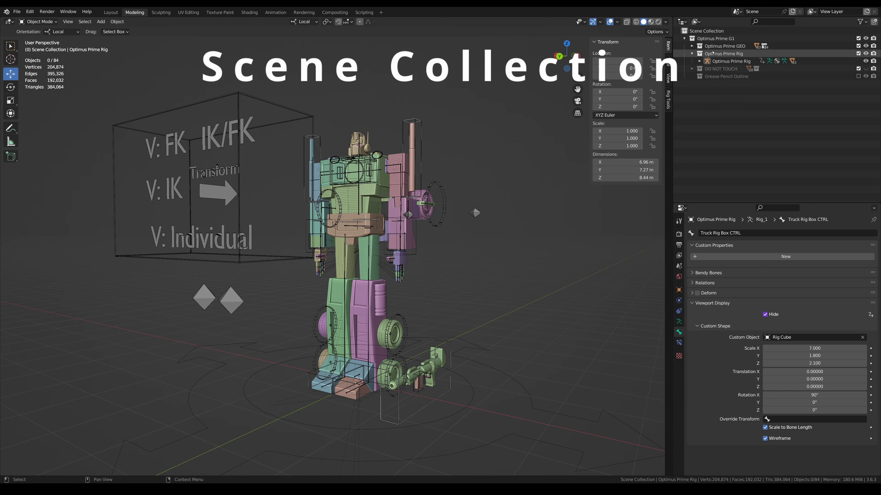
Step: Collapse and re-expand the Optimus Prime G1 collection in the outliner
left_click(685, 38)
left_click(683, 39)
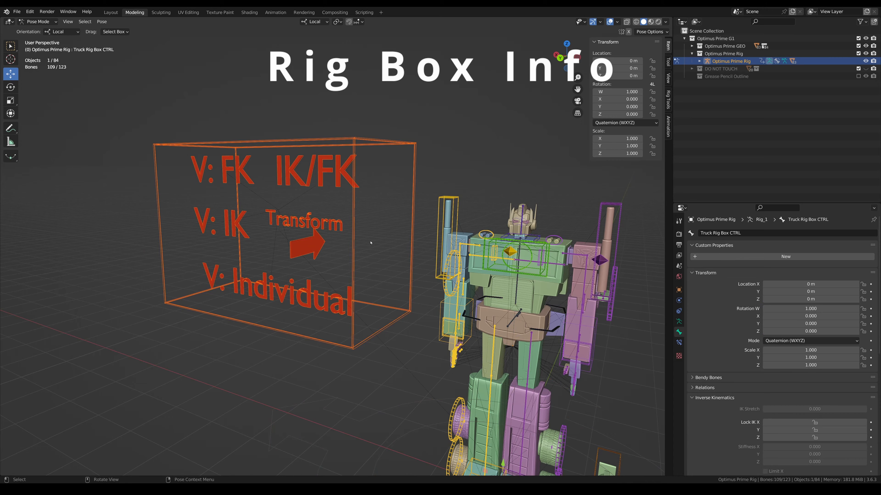
Step: Select only the robot rig box control and try rotating, moving and scaling it, cancelling the transforms
left_click(394, 250)
middle_click_drag(394, 251, 425, 249, "shift")
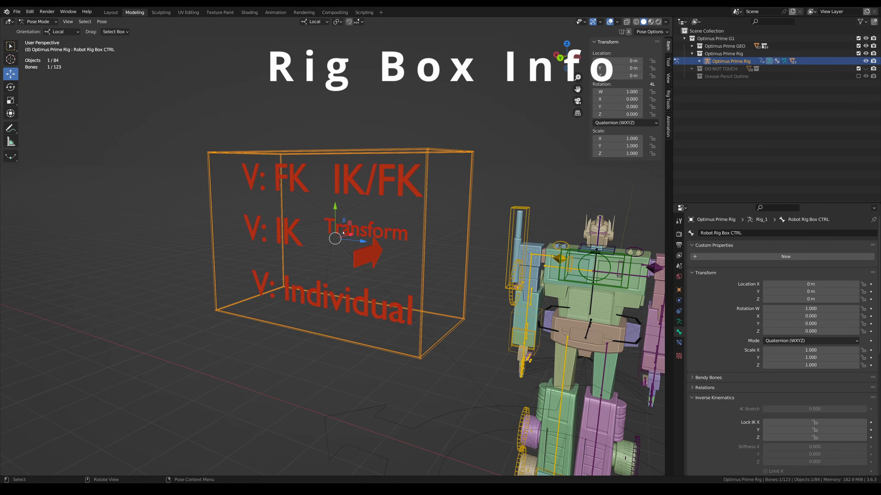
key("r")
left_click_drag(335, 238, 319, 249)
right_click(309, 238)
key("g")
right_click(321, 248)
key("s")
middle_click_drag(321, 248, 367, 270, "shift")
Step: Select the V: FK, V: IK and V: Individual visibility controls together inside the robot rig box
left_click(323, 200)
left_click(325, 253, "shift")
left_click(375, 300, "shift")
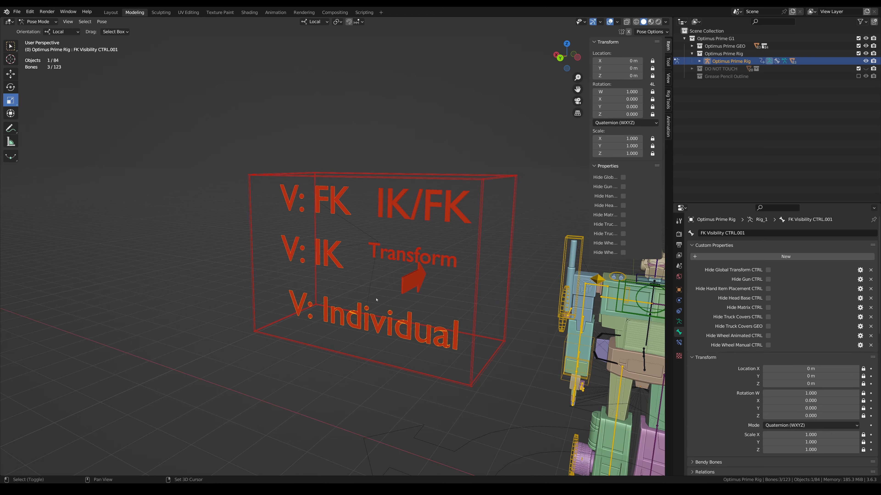
Step: Select the V: FK visibility control and widen the sidebar so its full property names can be read
middle_click_drag(375, 301, 354, 255)
left_click(314, 283)
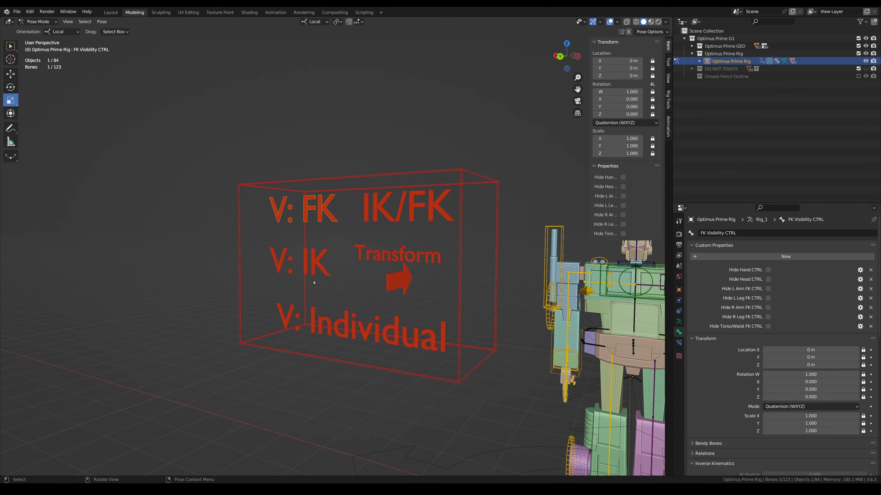
left_click(335, 213)
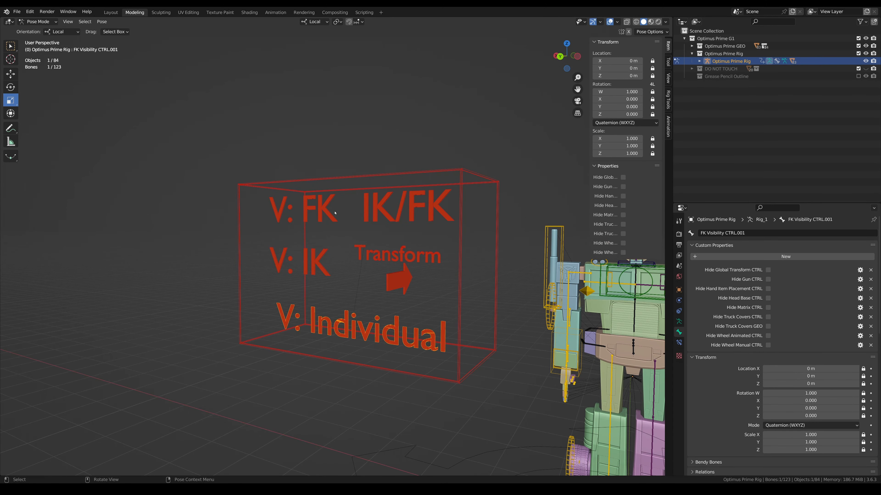
left_click(315, 211)
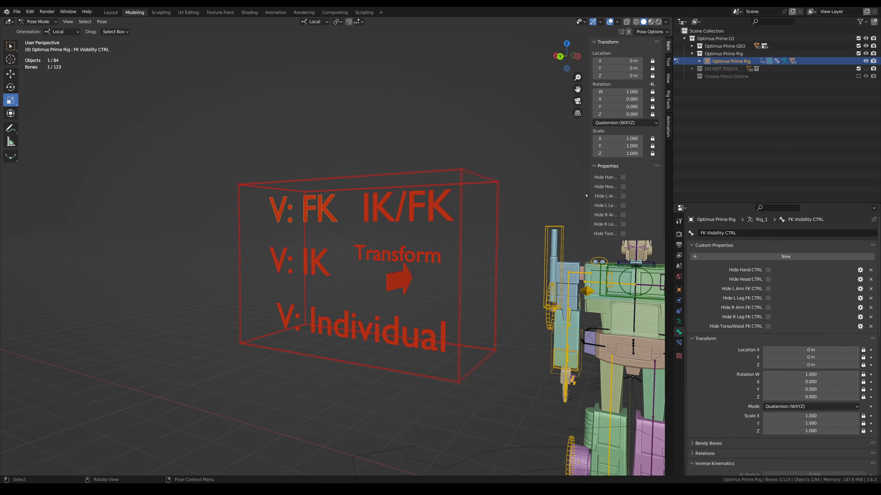
left_click_drag(585, 196, 528, 196)
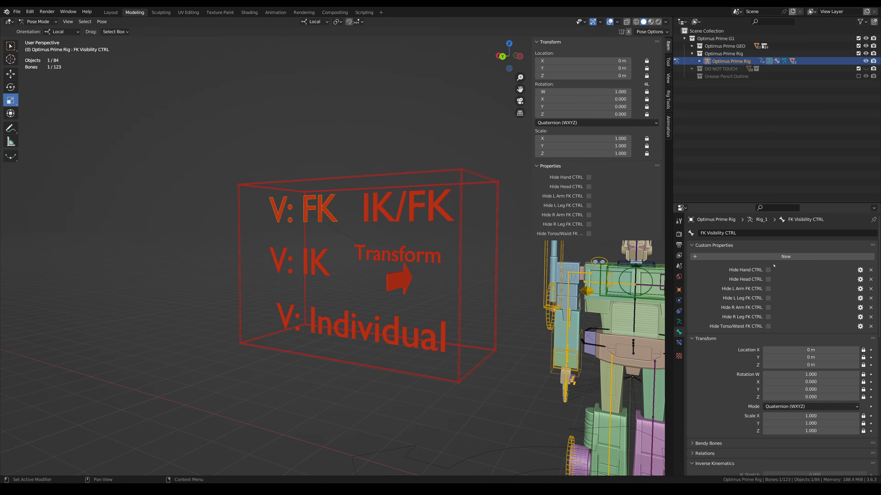
Step: Select the V: IK control and switch Hide L Arm IK CTRL and Hide L Leg IK CTRL on and back off
left_click(315, 264)
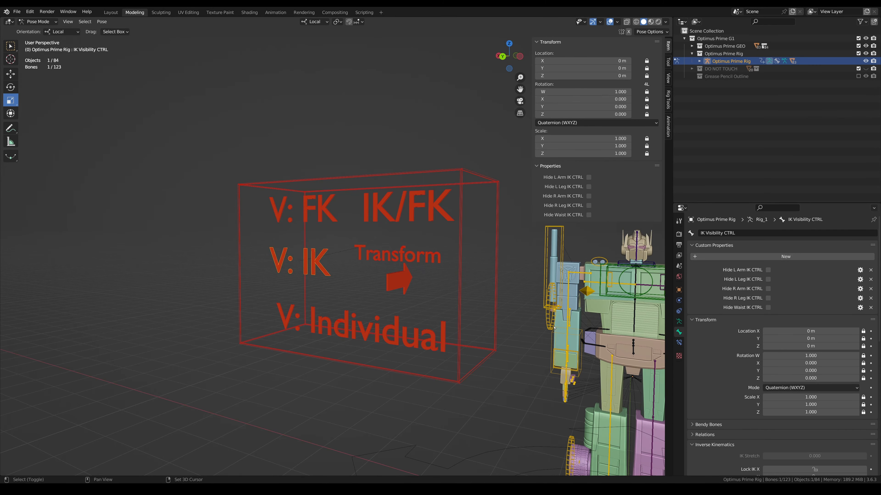
middle_click_drag(315, 264, 365, 268)
left_click(767, 270)
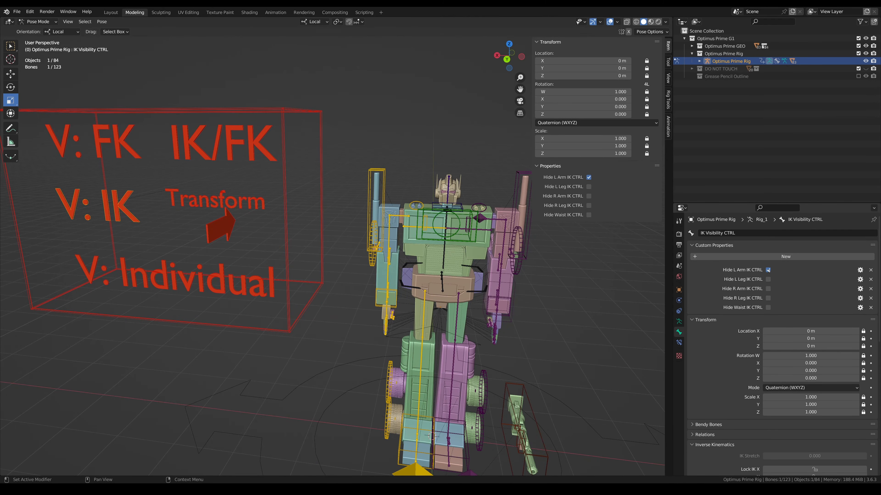
left_click(767, 270)
left_click(767, 278)
left_click(767, 279)
Step: Enable all five Hide IK CTRL properties of the V: IK control at once, and disable them all again
left_click_drag(768, 270, 770, 309)
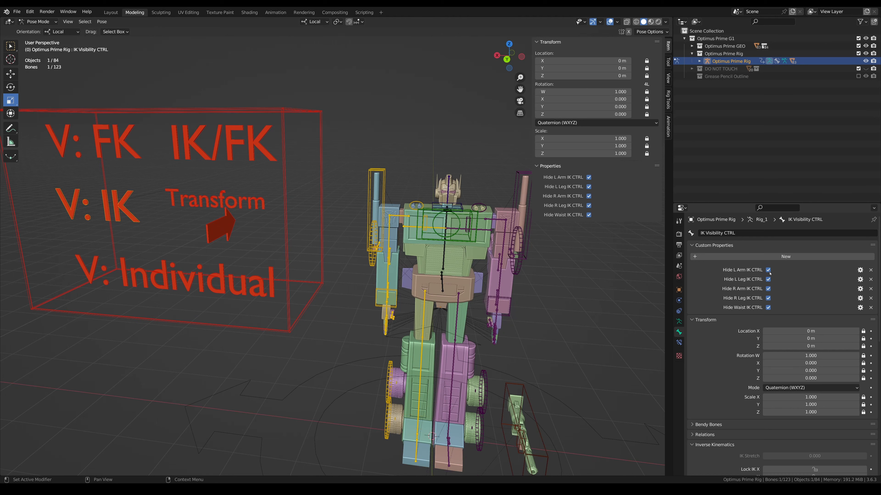
left_click_drag(769, 271, 769, 309)
middle_click_drag(435, 255, 399, 251)
scroll(394, 254, "up", 2)
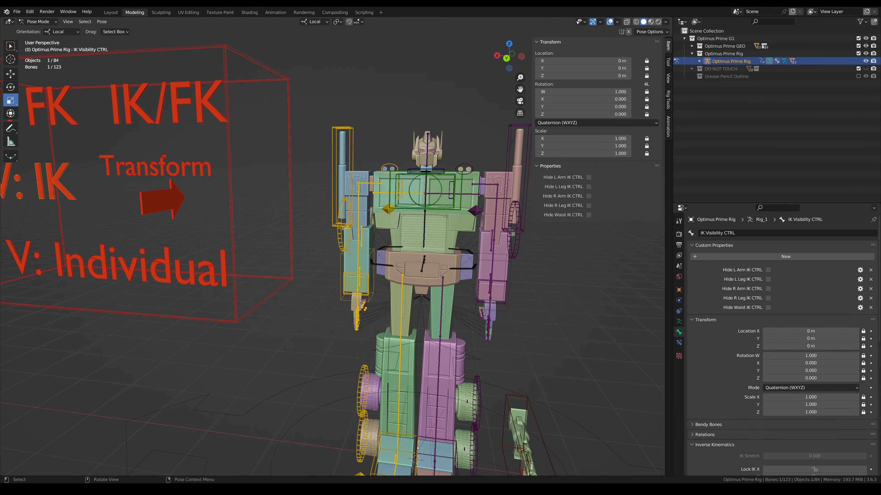
Step: Select the IK/FK switch control in the rig box and examine the robot's shoulders and arms
middle_click_drag(211, 208, 385, 223, "shift")
left_click(355, 273)
middle_click_drag(557, 311, 401, 258, "shift")
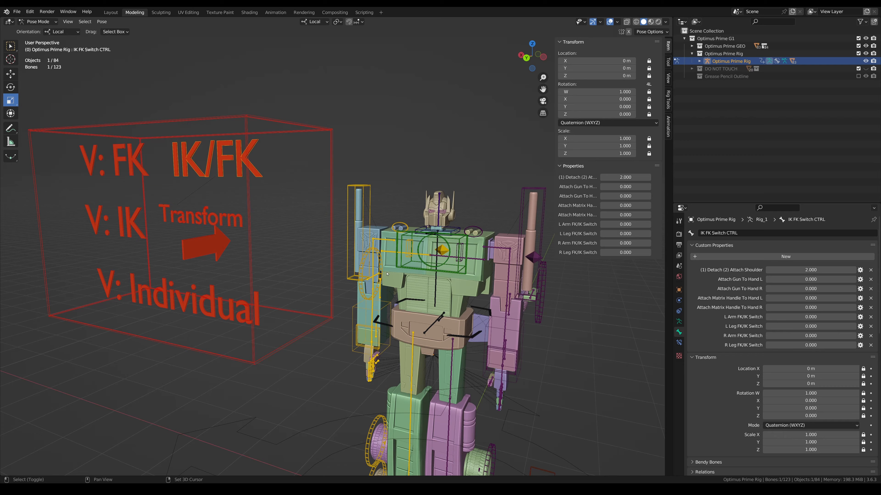
scroll(409, 246, "up", 2)
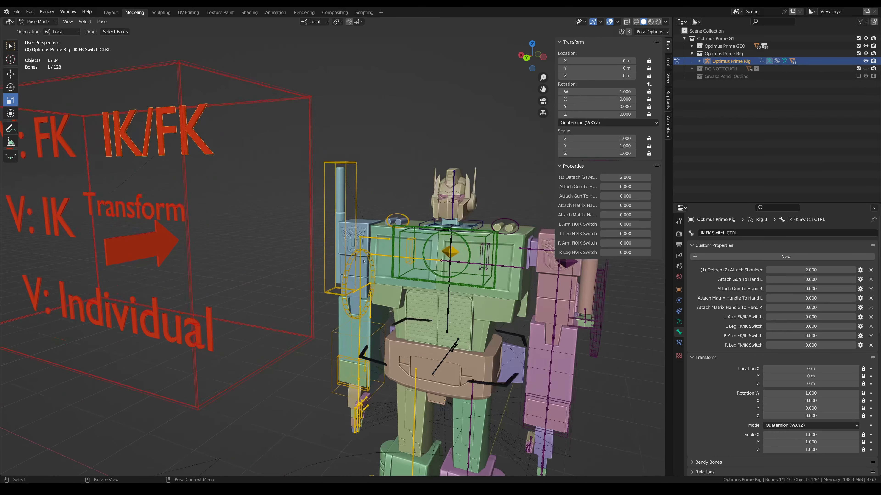
middle_click_drag(409, 247, 386, 263)
scroll(379, 241, "up", 1)
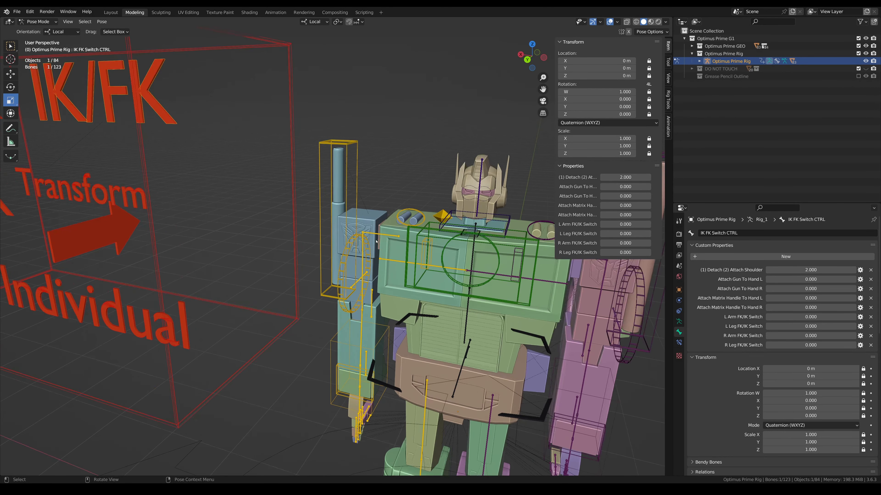
middle_click_drag(408, 224, 480, 271)
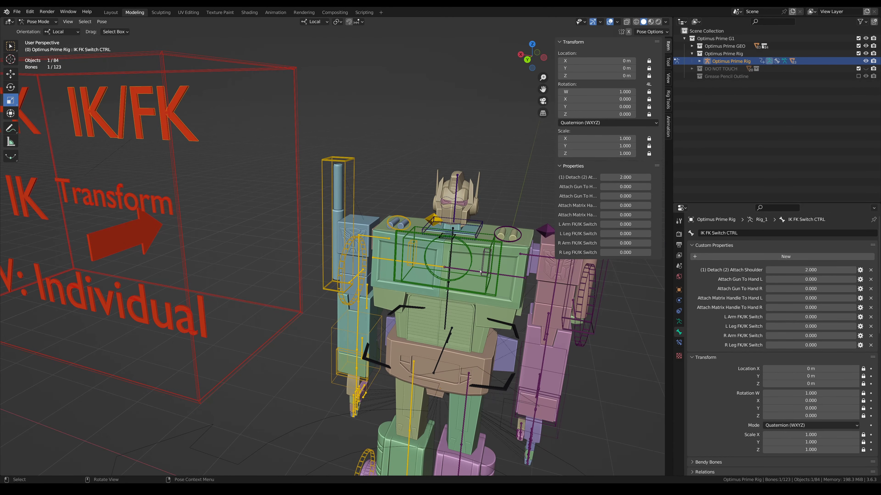
Step: Select the item placement controls of both the right and left hands
middle_click_drag(382, 392, 322, 223, "shift")
scroll(312, 225, "up", 6)
left_click(265, 229)
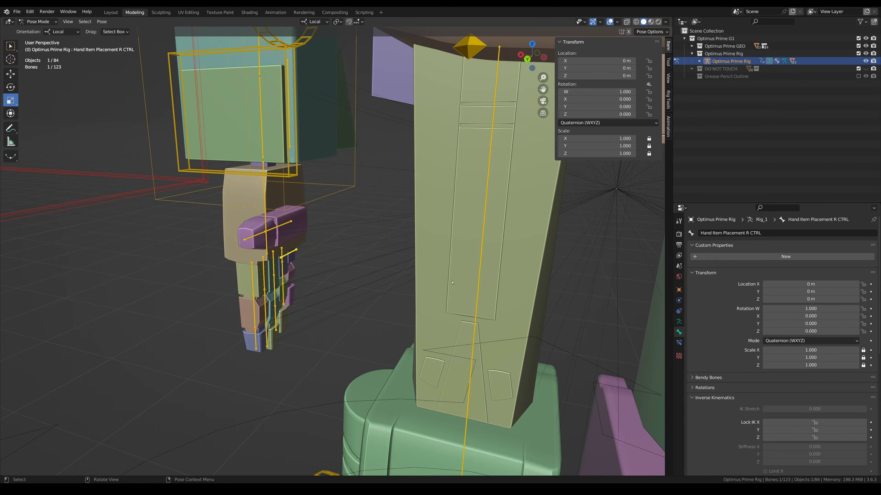
middle_click_drag(540, 236, 312, 243, "shift")
left_click(549, 228, "shift")
scroll(407, 226, "down", 5)
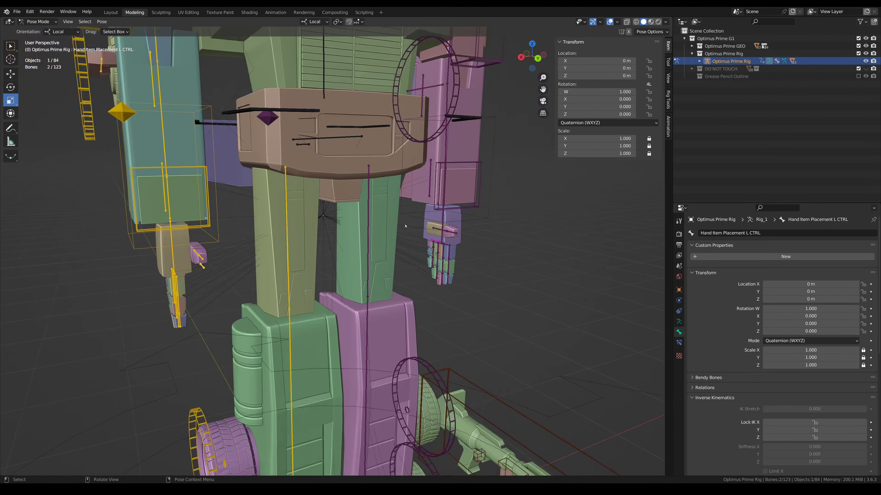
Step: Reselect the IK/FK switch control and open its Attach Gun To Hand L and R values for editing together
middle_click_drag(207, 184, 243, 244, "shift")
scroll(258, 244, "down", 5)
left_click(348, 185)
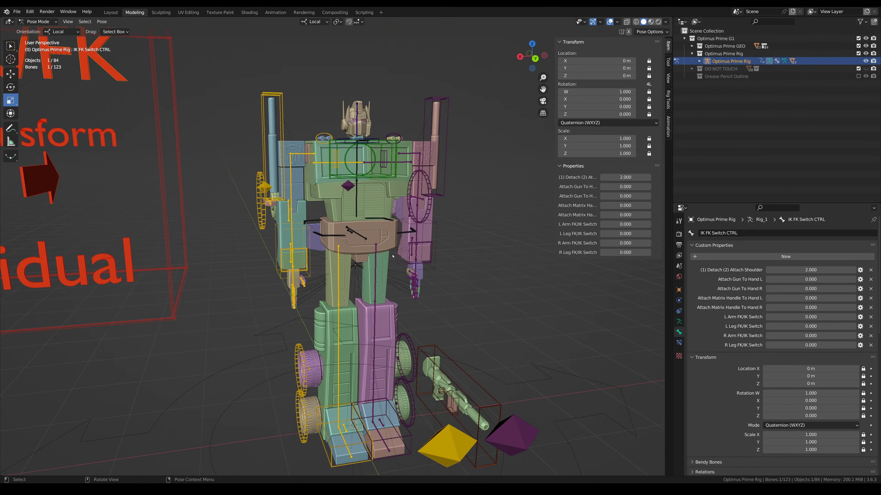
middle_click_drag(348, 186, 327, 151, "shift")
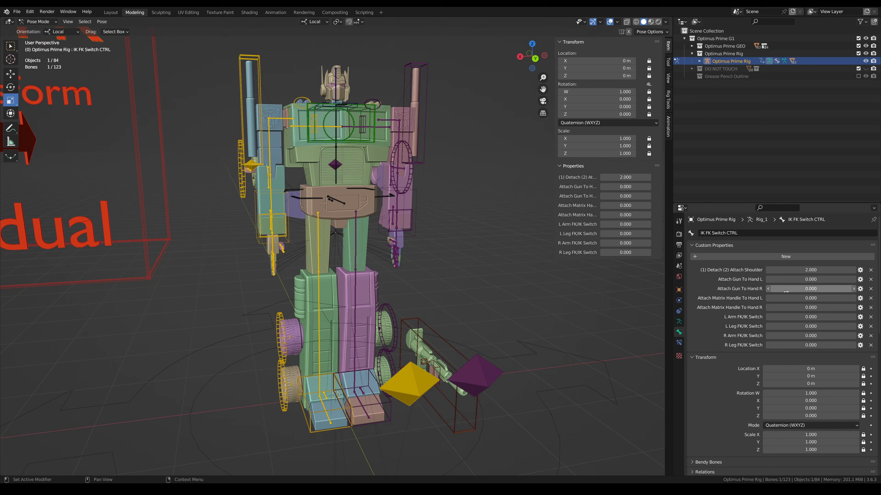
mouse_move(783, 279)
left_mouse_down()
mouse_move(830, 289)
mouse_move(792, 289)
left_mouse_up()
Step: Open the left and right Arm and Leg FK/IK Switch values for editing together
middle_click_drag(486, 277, 409, 277)
middle_click_drag(313, 222, 441, 284, "shift")
scroll(288, 278, "down", 2)
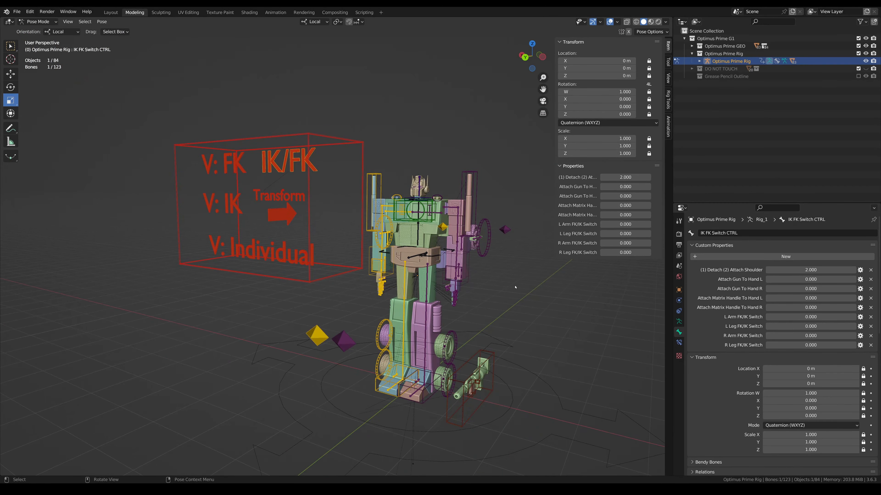
scroll(515, 287, "up", 3)
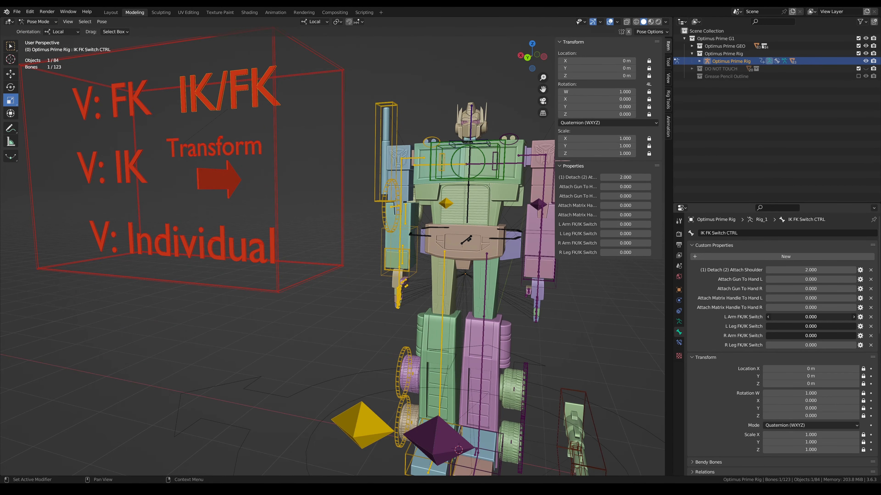
left_click_drag(811, 335, 794, 345)
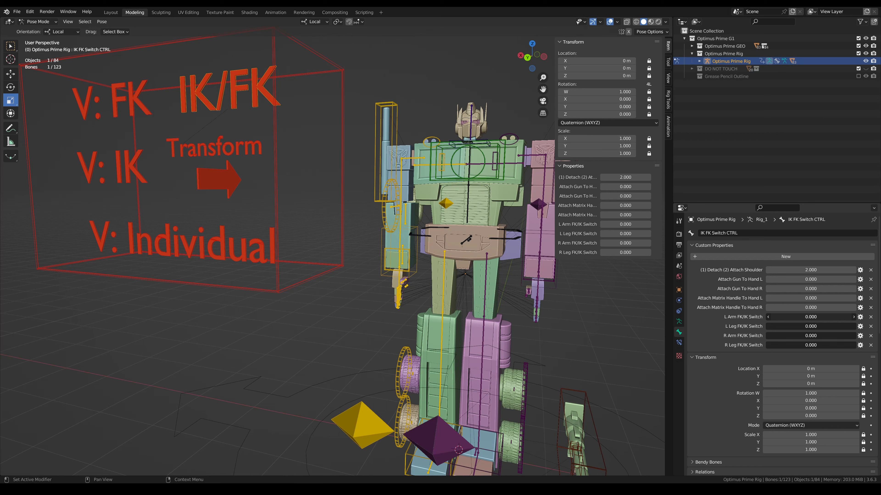
Step: Select the Transform text and the Transform arrow control to view the arrow's robot and truck properties
scroll(243, 195, "down", 4)
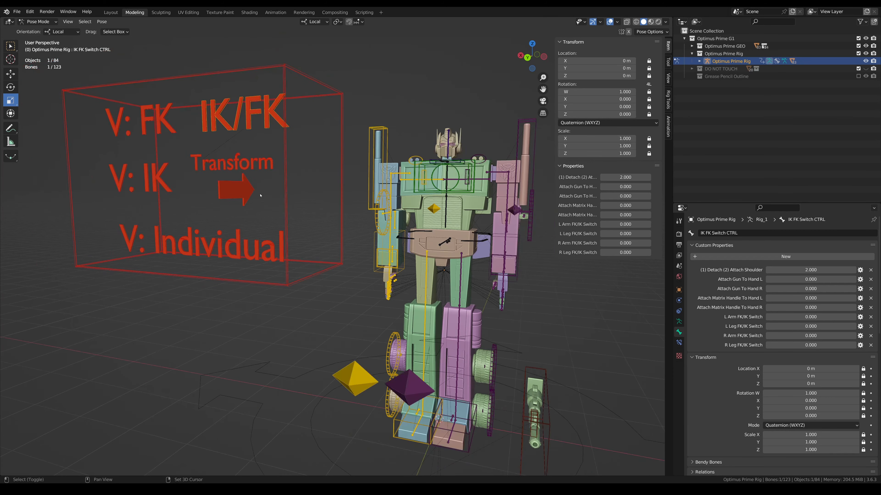
left_click(243, 195)
scroll(243, 195, "up", 2)
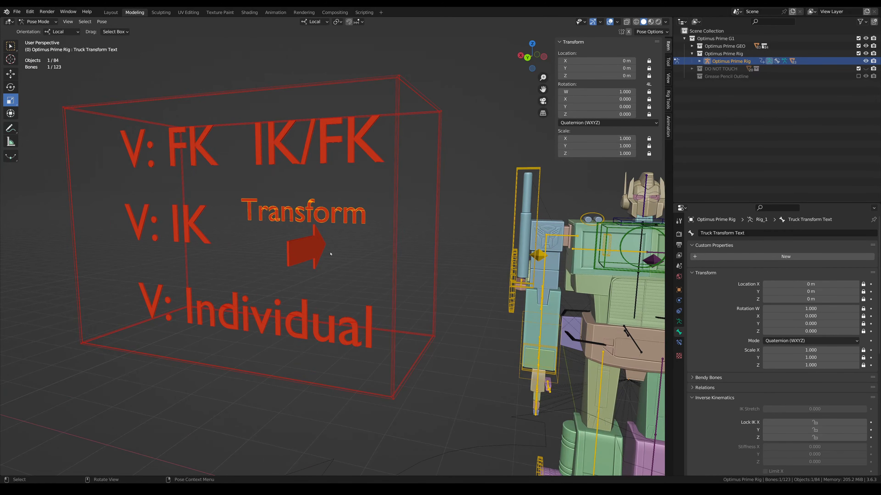
left_click(311, 256)
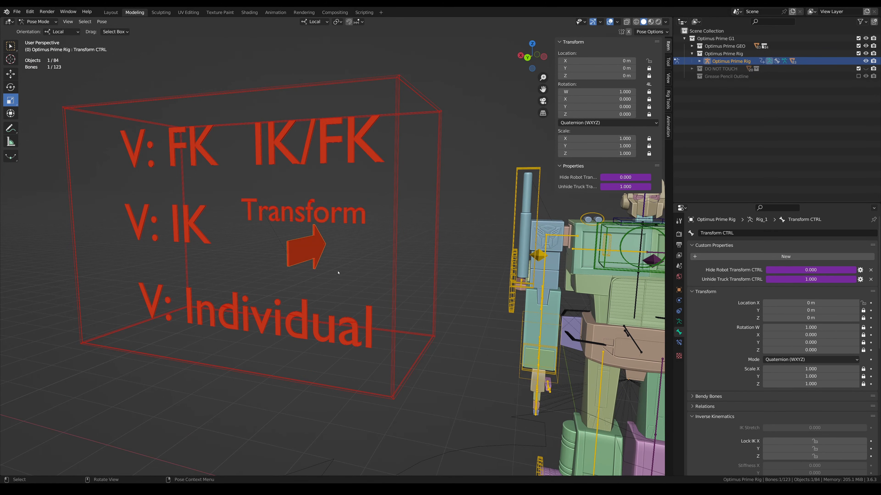
middle_click_drag(303, 269, 200, 267, "shift")
Step: Reselect the IK/FK switch control and open all values from Attach Gun To Hand L to R Leg FK/IK Switch for editing
left_click(236, 139)
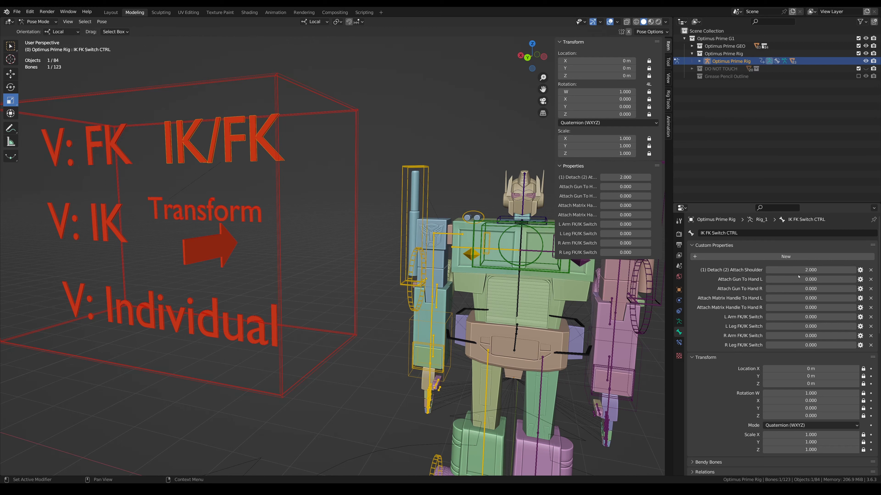
left_click_drag(798, 279, 798, 345)
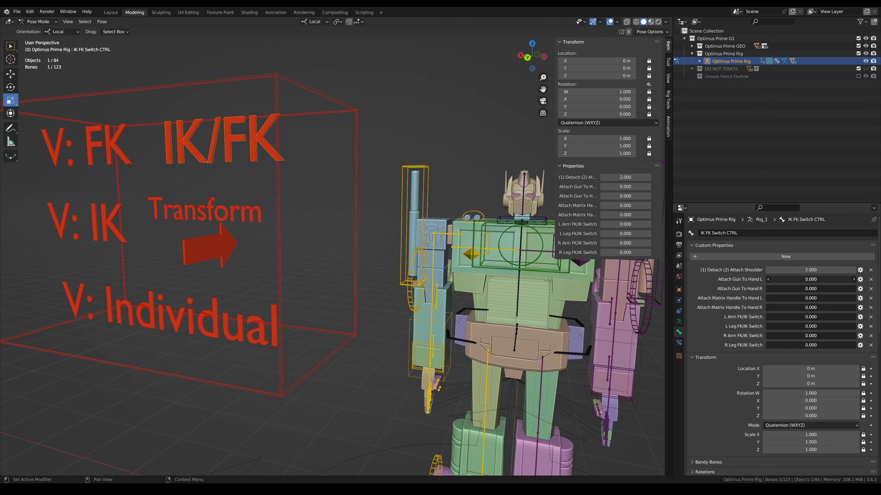
left_click_drag(798, 345, 798, 345)
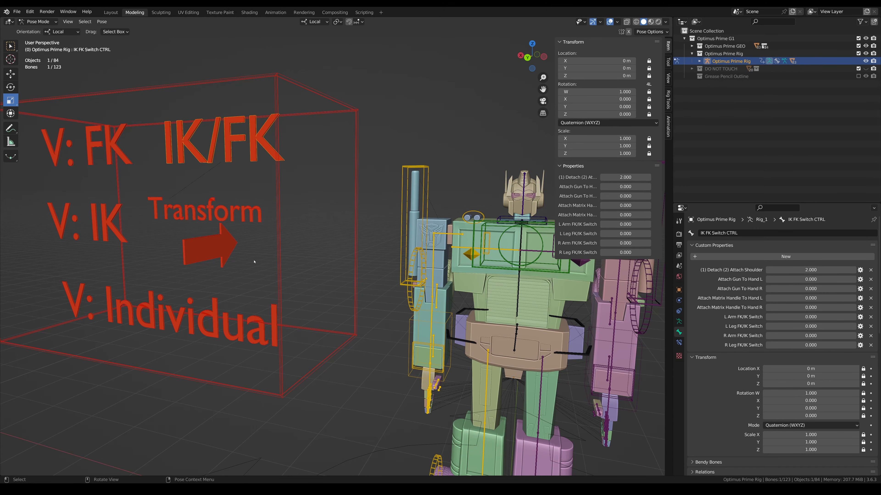
Step: Move the Transform arrow control along its local X axis to turn the robot into a truck, setting Location X to 1 m
mouse_move(256, 255)
middle_mouse_down()
mouse_move(230, 256)
mouse_move(265, 249)
middle_mouse_up()
left_click(230, 255)
key("g")
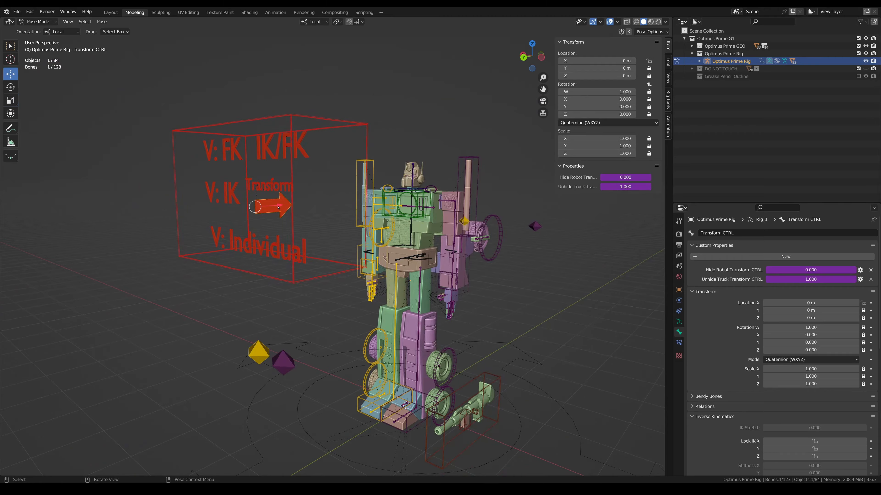
left_click_drag(279, 207, 318, 205)
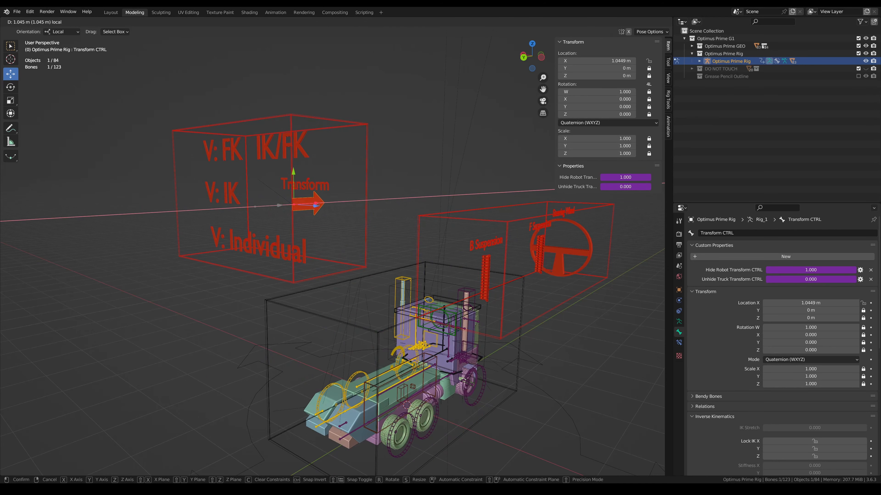
double_click(811, 303)
type("1")
key("Return")
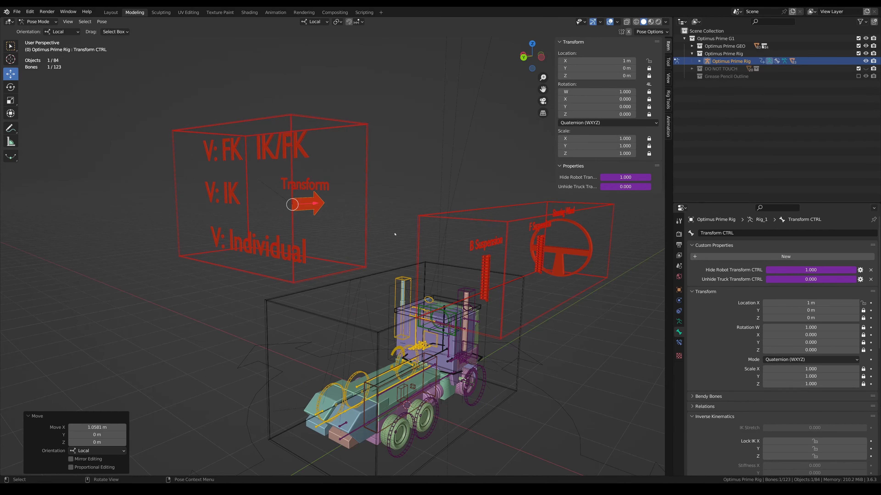
Step: Try moving the Transform arrow far along its local X axis, and set its Location X back to 1 m
left_click_drag(313, 204, 534, 211)
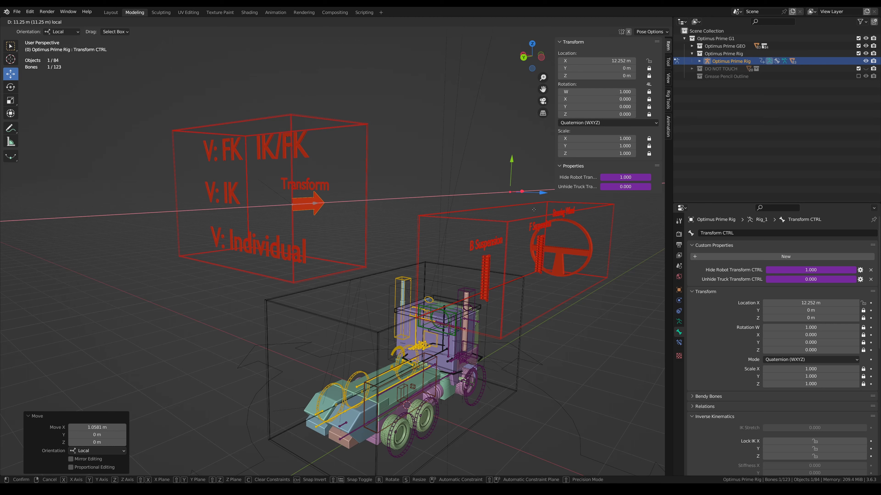
left_click_drag(534, 210, 493, 221)
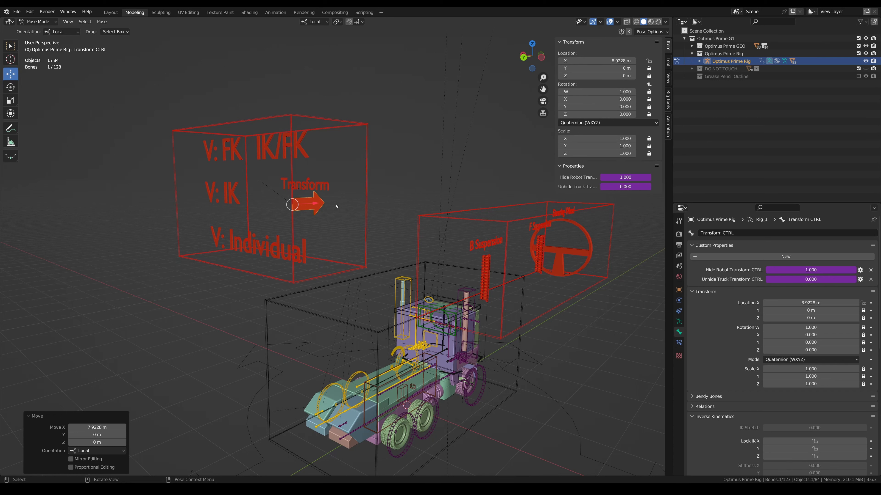
left_click_drag(315, 204, 186, 227)
left_click(780, 301)
type("1")
key("Return")
Step: Select the truck's B Suspension control, try moving it about -0.07 m along its local Y axis, and undo the move
middle_click_drag(435, 215, 402, 151, "shift")
middle_click_drag(296, 237, 323, 272)
left_click(311, 250)
left_click_drag(396, 321, 358, 301)
key("ctrl+z")
left_click(340, 265)
left_click_drag(341, 244, 342, 240)
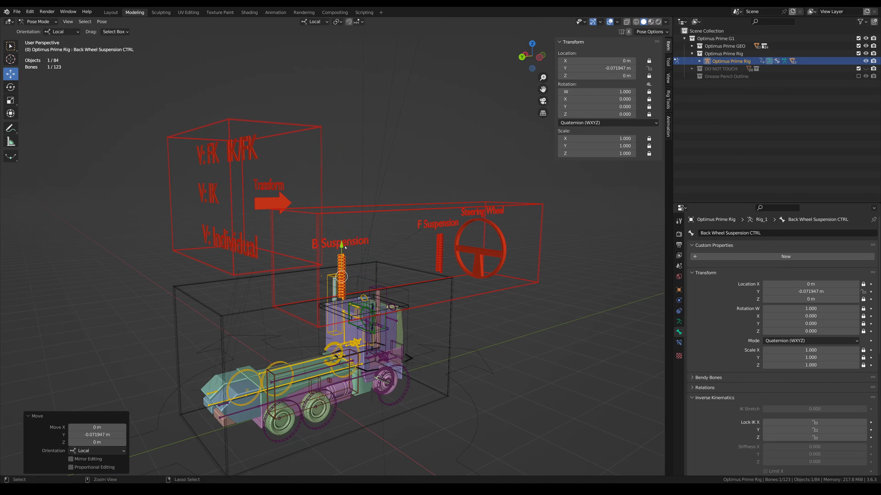
key("ctrl+z")
Step: Select the truck rig box control, try scaling it and undo the change
left_click(383, 211)
middle_click_drag(439, 245, 457, 255)
key("shift+space")
key("s")
left_click_drag(457, 255, 494, 268)
key("ctrl+z")
Step: Try moving and rotating the truck rig box control, undoing each change
key("shift+space")
key("g")
key("ctrl+z")
key("shift+space")
key("r")
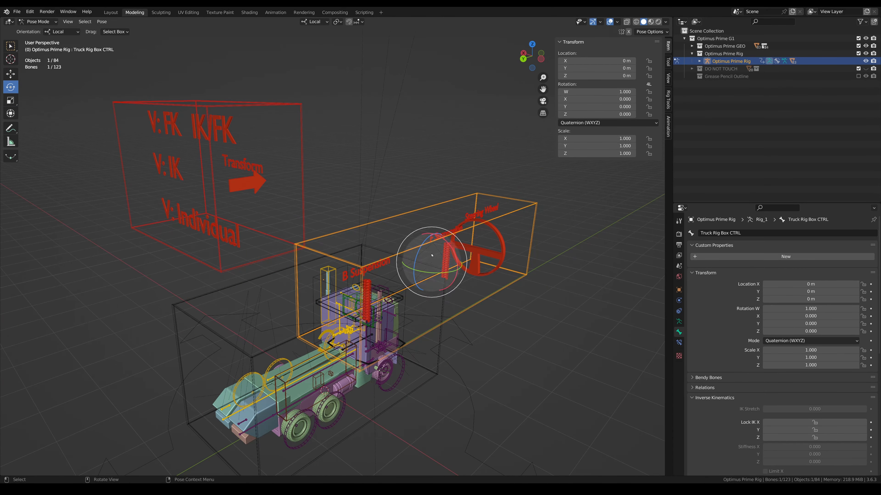
left_click_drag(435, 266, 347, 243)
key("ctrl+z")
Step: Move the Transform arrow control back along its local X axis to restore the robot, setting Location X to 0 m
middle_click_drag(283, 225, 375, 265, "shift")
left_click(299, 210)
key("shift+space")
key("g")
left_click_drag(301, 214, 252, 208)
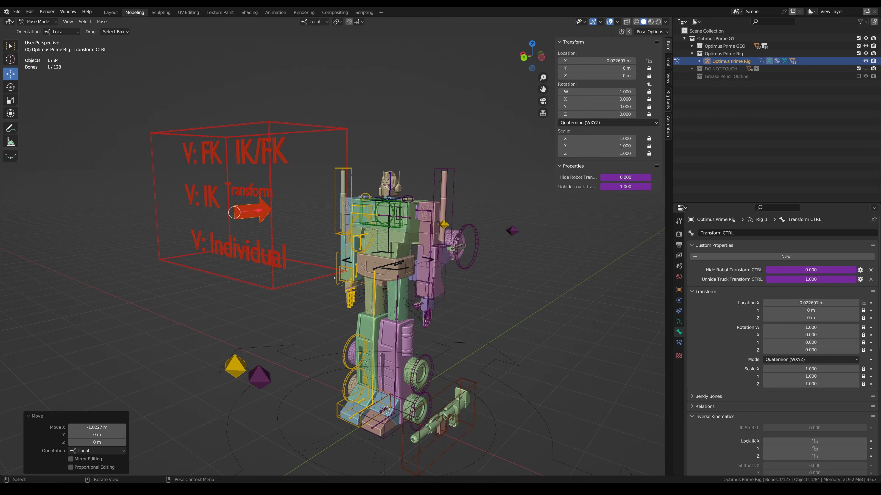
double_click(811, 303)
type("0")
key("Return")
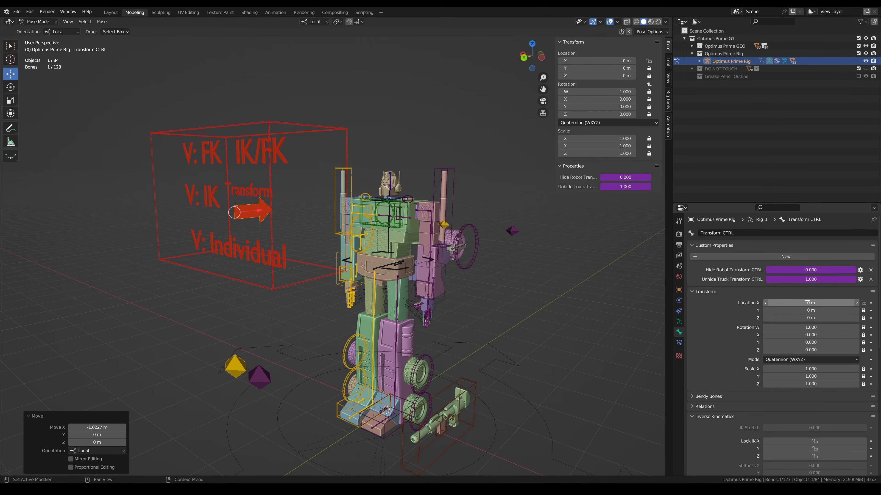
Step: Select the IK/FK control and examine its left and right arm and leg FK/IK Switch properties
middle_click_drag(412, 226, 420, 247)
middle_click_drag(291, 249, 368, 204, "shift")
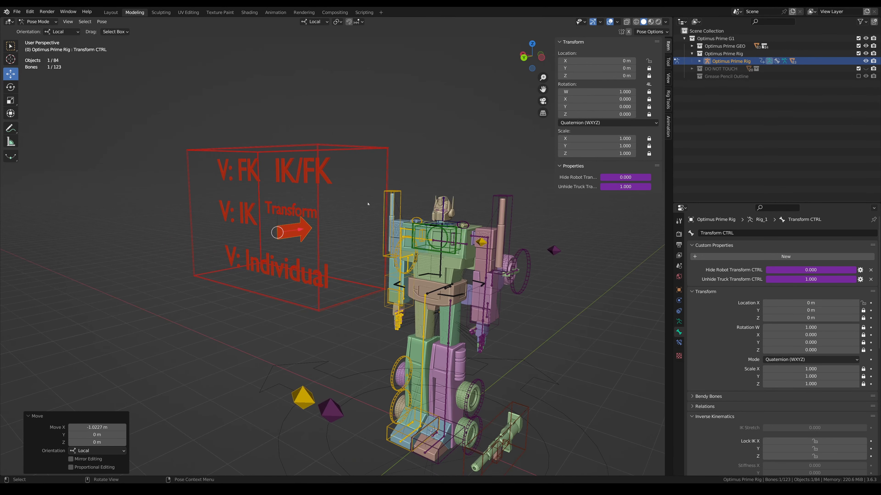
left_click(304, 173)
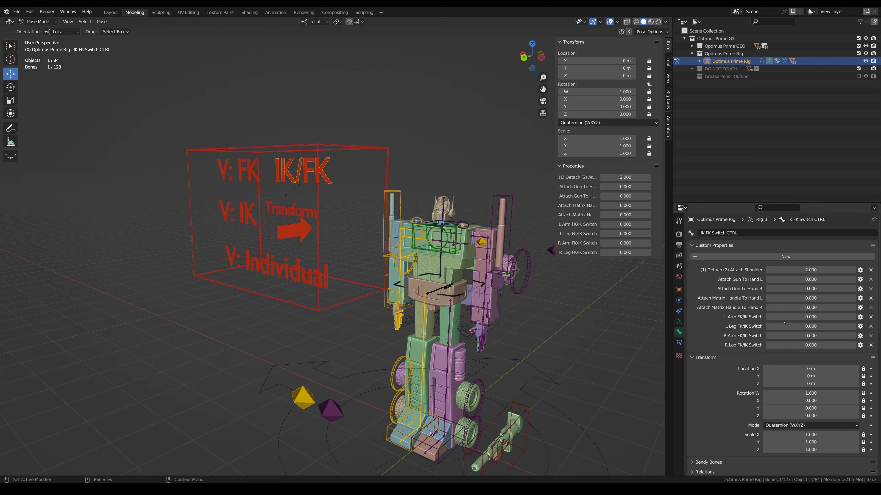
left_click_drag(811, 317, 811, 345)
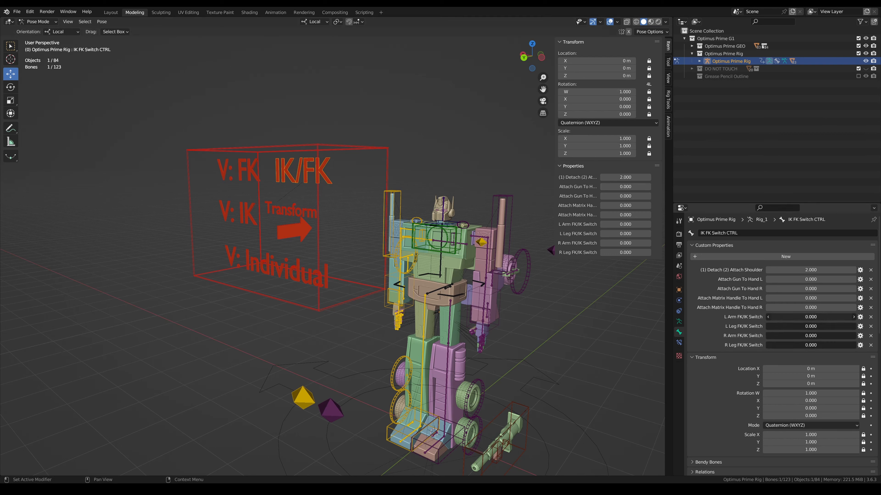
Step: Try moving the Transform arrow control about -0.16 m along its local X axis, and set Location X back to 0 m
left_click(298, 230)
middle_click_drag(299, 229, 268, 201, "shift")
left_click_drag(275, 205, 278, 205)
left_click_drag(293, 205, 272, 224)
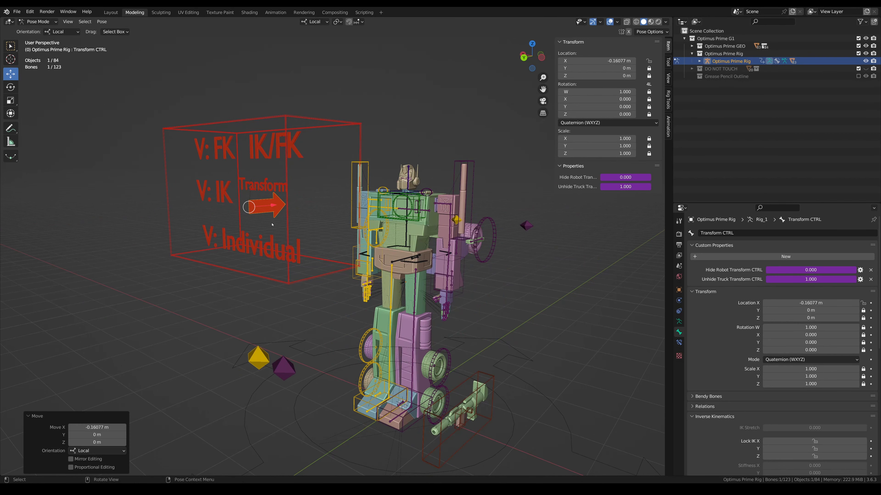
left_click(797, 302)
type("0")
key("Return")
left_click(517, 309)
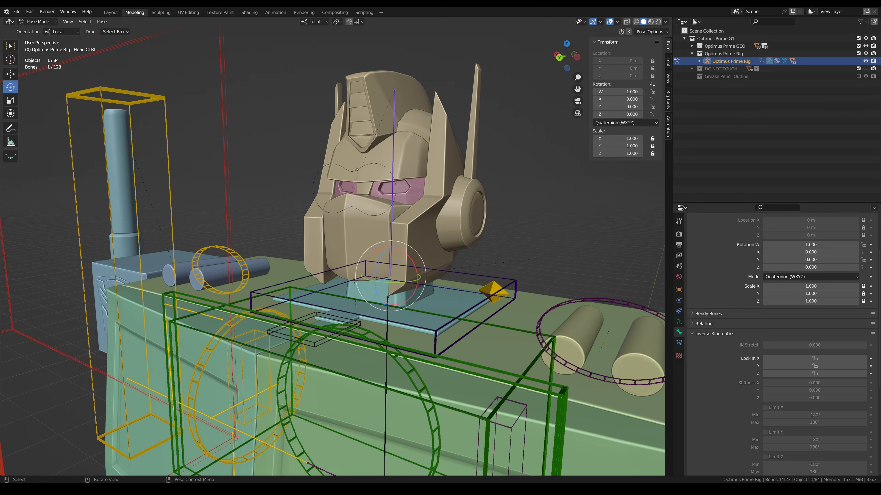
Step: Select the Eye Scale control, try moving and scaling it, and clear its user transforms
left_click(315, 199)
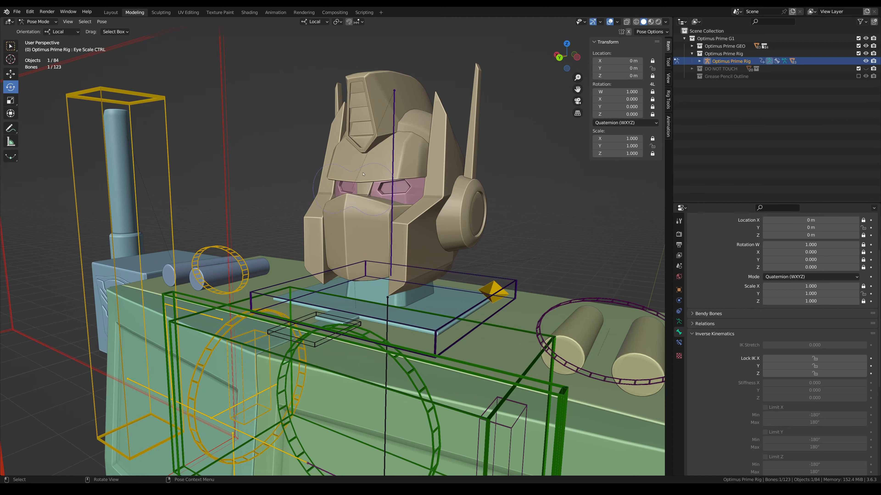
left_click(10, 74)
mouse_move(349, 212)
left_mouse_down()
mouse_move(351, 221)
mouse_move(348, 161)
mouse_move(347, 200)
left_mouse_up()
key("ctrl+z")
key("s")
right_click(346, 200)
left_click(347, 200)
Step: Select the Head Base control and move it down along its local Y axis to sink the head into the torso
middle_click_drag(402, 278, 424, 272)
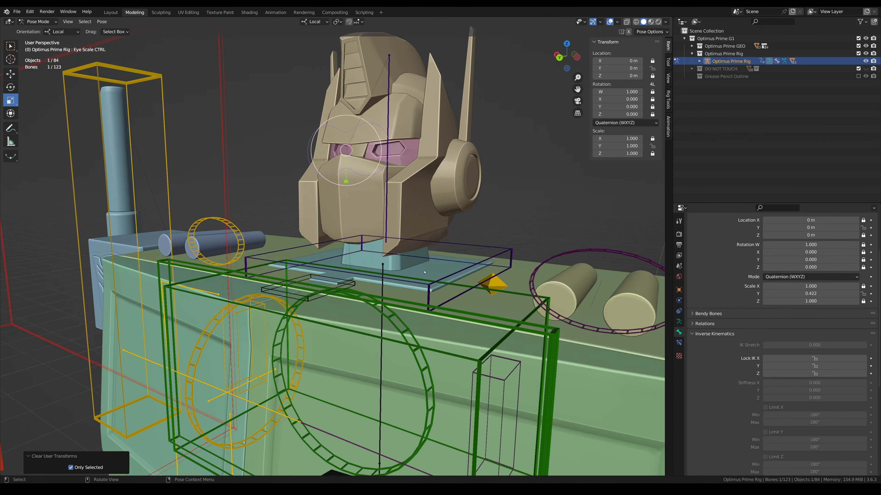
scroll(463, 270, "down", 1)
left_click(462, 270)
key("g")
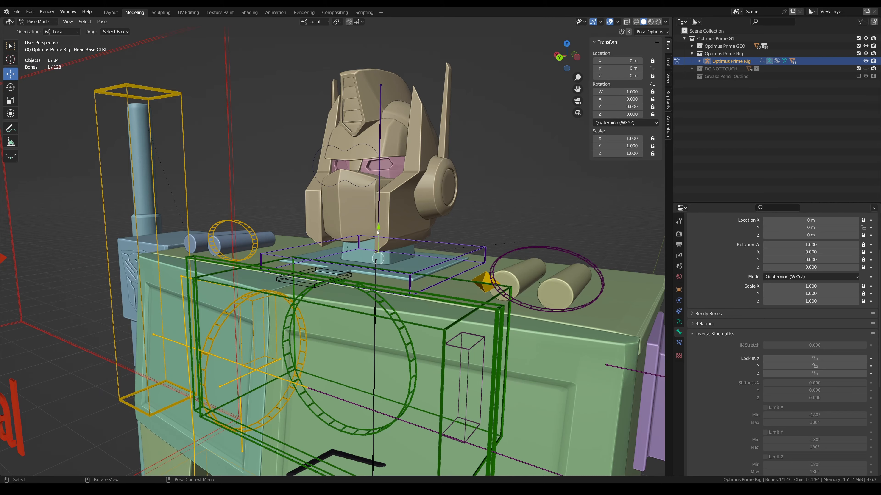
left_click_drag(378, 233, 371, 418)
Step: Move the Head Cover control about 0.058 m along its local Y axis and scale it up about 9.5 times
left_click(350, 276)
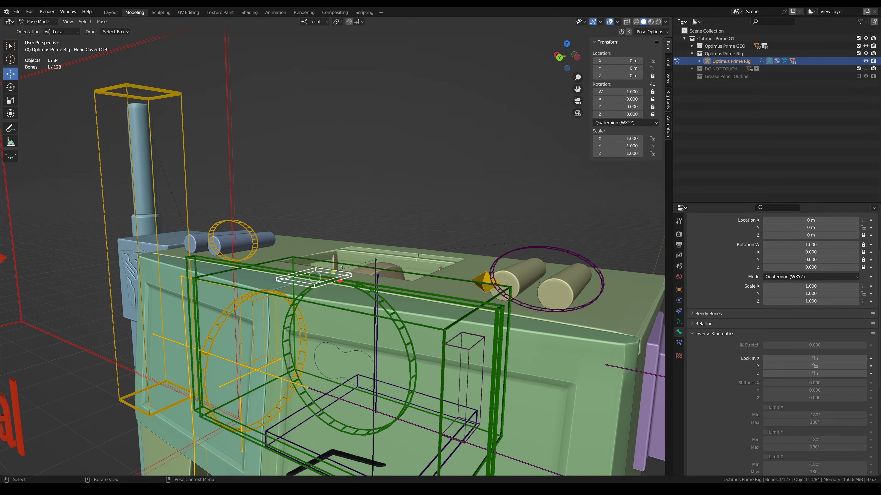
middle_click_drag(350, 276, 334, 302)
scroll(333, 305, "up", 3)
left_click_drag(265, 381, 292, 367)
scroll(293, 366, "down", 3)
key("s")
left_click_drag(320, 319, 456, 300)
left_click(535, 250)
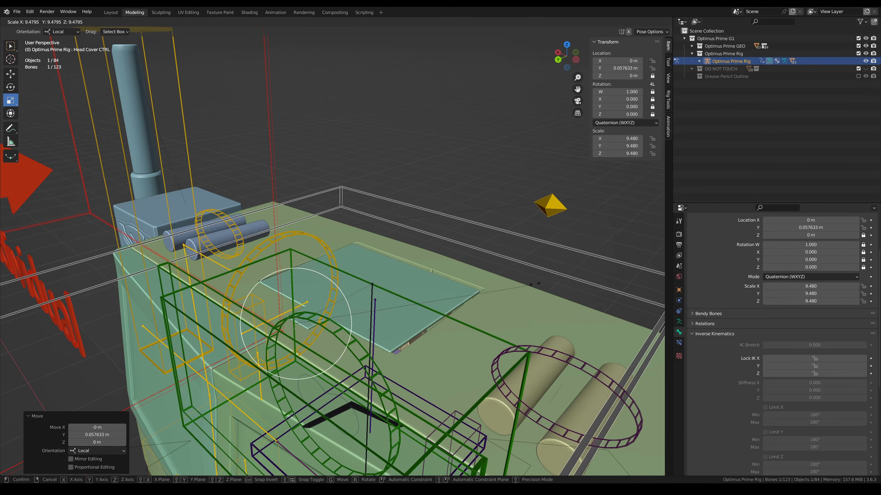
Step: Clear the Head Cover control's user transforms, and clear those of all the other rig controls too
right_click(426, 224)
left_click(426, 225)
key("a")
right_click(426, 226)
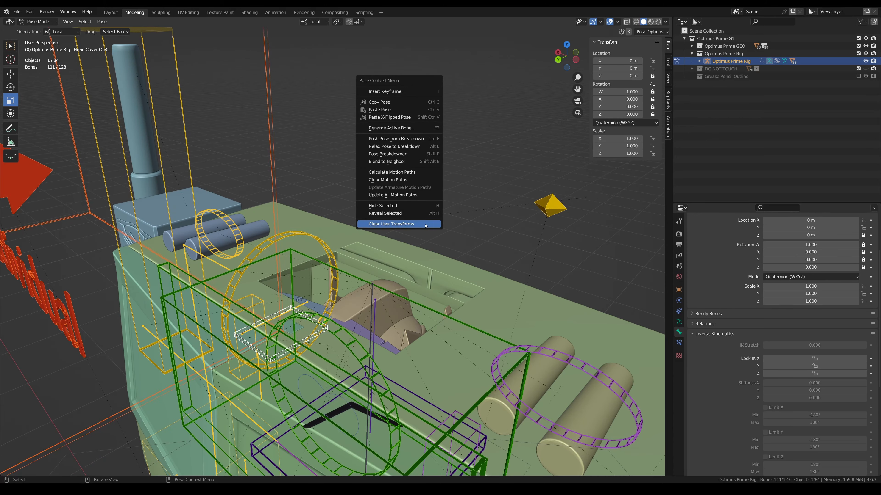
left_click(426, 226)
Step: Select the robot's right top light control and rotate it about -176° around its local Y axis
scroll(510, 246, "down", 3)
scroll(254, 210, "up", 1)
left_click(254, 210)
middle_click_drag(254, 211, 363, 265, "shift")
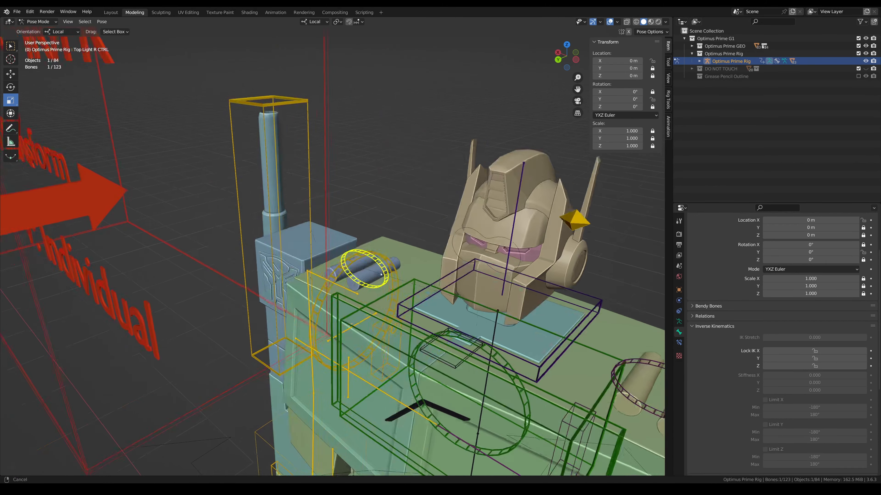
scroll(368, 270, "up", 4)
middle_click_drag(387, 300, 395, 306)
key("r")
left_click_drag(397, 301, 402, 236)
Step: Try moving the right top light control along its local X axis, and clear its user transforms
key("g")
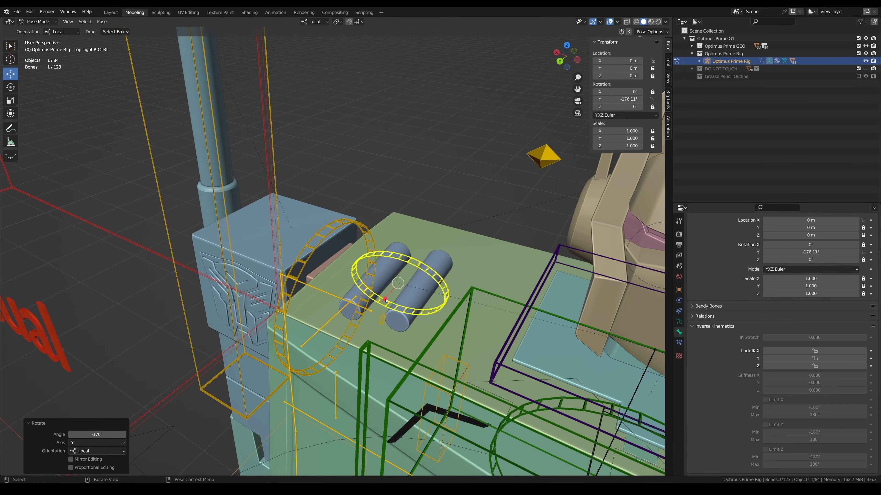
left_click_drag(385, 300, 433, 245)
right_click(433, 239)
left_click(433, 240)
left_click(447, 202)
Step: Select the Upper Torso control and try rotating it freely
scroll(447, 202, "down", 5)
middle_click_drag(447, 242, 360, 139, "shift")
middle_click_drag(360, 138, 397, 207)
scroll(368, 235, "up", 5)
scroll(404, 229, "down", 3)
left_click(416, 236)
scroll(397, 208, "down", 1)
key("r")
mouse_move(394, 262)
left_mouse_down()
mouse_move(395, 247)
mouse_move(406, 251)
mouse_move(399, 276)
mouse_move(395, 264)
left_mouse_up()
Step: Select the Lower Torso control, try rotating it in several directions, and clear its user transforms
left_click(391, 326)
left_click_drag(390, 364, 404, 376)
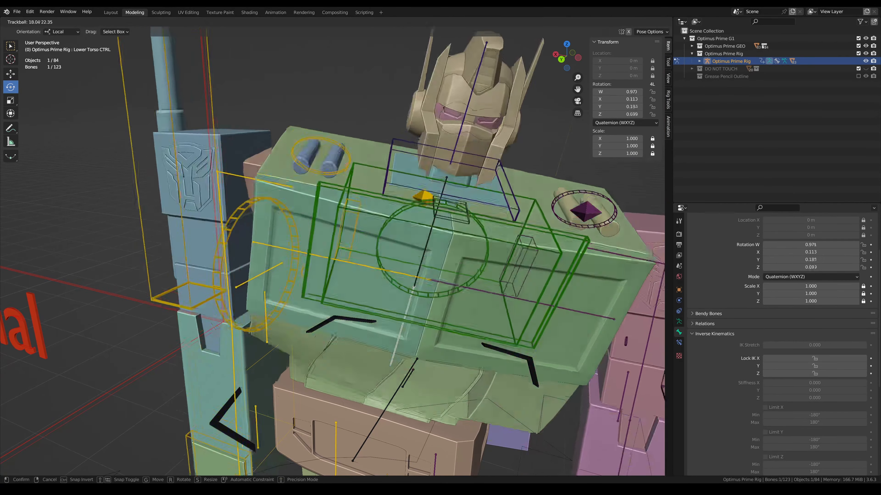
left_click_drag(414, 286, 398, 358)
right_click(397, 359)
left_click(397, 357)
Step: Clear the Upper Torso control's user transforms and rotate it about -24° around its local Z axis
left_click(395, 241)
right_click(395, 243)
left_click(396, 243)
left_click_drag(380, 257, 384, 278)
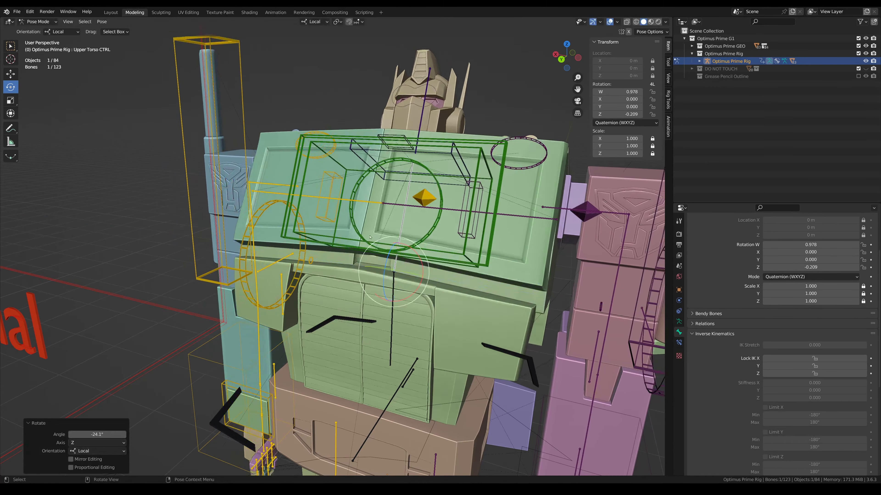
middle_click_drag(383, 277, 367, 260)
left_click_drag(401, 301, 411, 274)
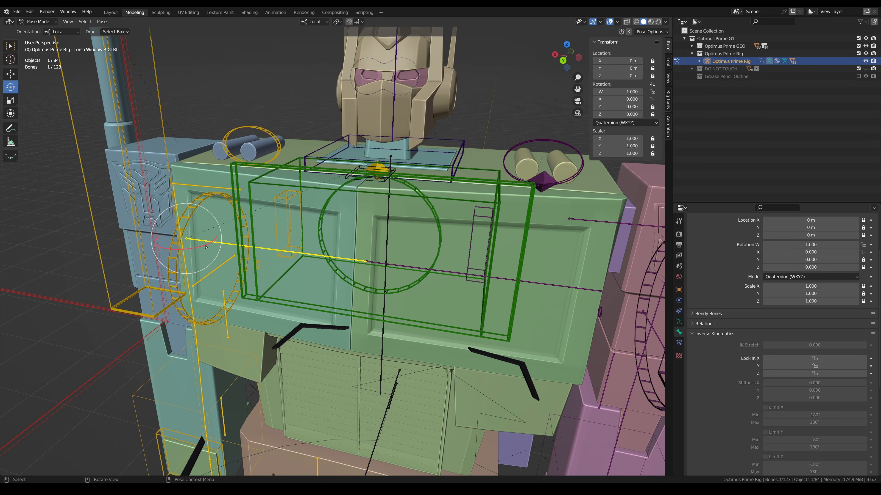
Step: Rotate the right torso window control open, and rotate the left one about -105° around its local X axis
left_click_drag(167, 239, 482, 305)
left_click(443, 271)
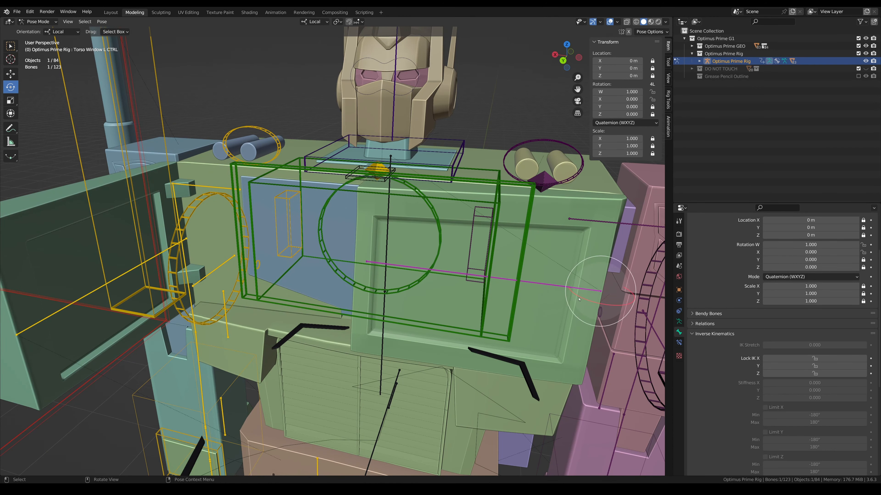
left_click_drag(586, 304, 628, 311)
scroll(554, 295, "down", 2)
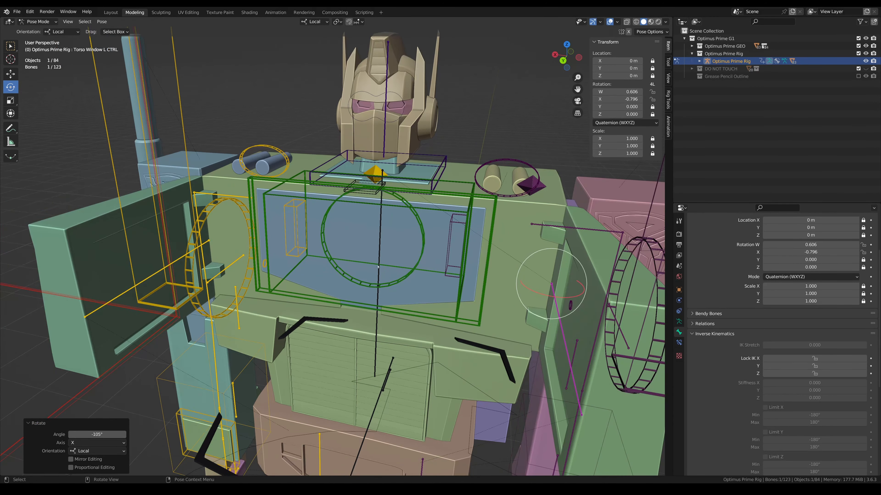
middle_click_drag(324, 260, 312, 244)
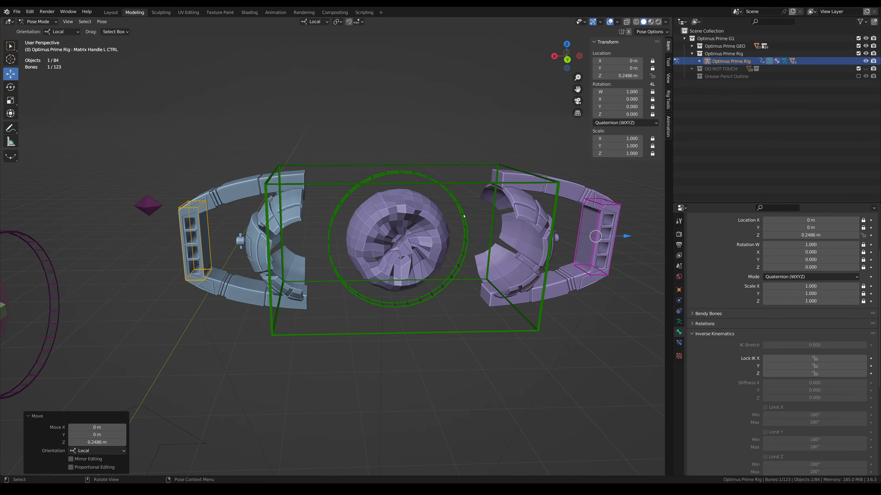
Step: Try rotating the Matrix Orb Transform control and undo the rotation
key("r")
key("r")
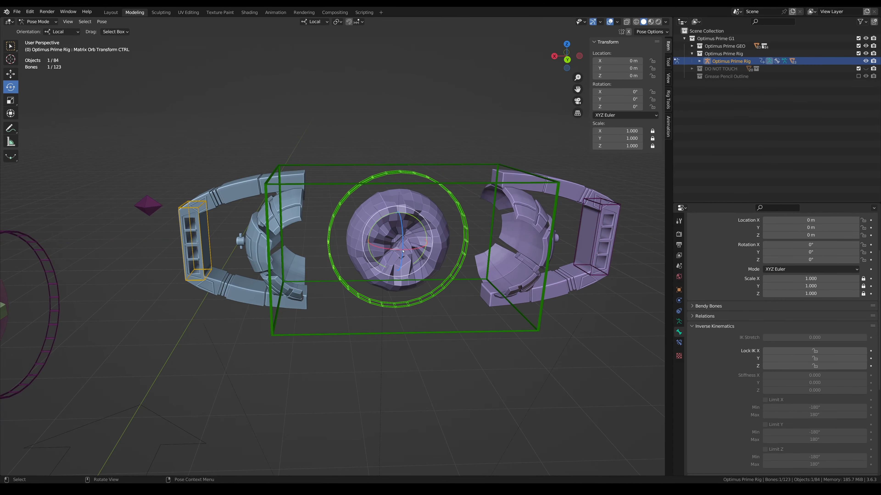
left_click_drag(377, 254, 435, 239)
key("ctrl+z")
Step: Select all rig controls and clear their user transforms
key("a")
right_click(389, 207)
left_click(388, 207)
Step: Select a control at the robot's waist, try moving it in two directions, and undo both moves
scroll(346, 239, "down", 4)
middle_click_drag(234, 289, 525, 305, "shift")
left_click(525, 305)
middle_click_drag(367, 312, 381, 281, "shift")
scroll(398, 266, "up", 2)
scroll(381, 267, "up", 3)
left_click(371, 282)
scroll(378, 283, "down", 3)
key("shift+space")
key("g")
mouse_move(406, 236)
left_mouse_down()
mouse_move(408, 227)
mouse_move(411, 244)
left_mouse_up()
key("ctrl+z")
middle_click_drag(428, 270, 397, 252, "shift")
left_click_drag(376, 219, 380, 175)
middle_click_drag(379, 239, 363, 281)
key("ctrl+z")
Step: Select the COG control at the robot's waist, try moving it, and undo the move
left_click(373, 259)
left_click(404, 264)
scroll(403, 260, "down", 4)
middle_click_drag(404, 260, 385, 257)
mouse_move(426, 211)
left_mouse_down()
mouse_move(423, 266)
mouse_move(421, 219)
left_mouse_up()
key("ctrl+z")
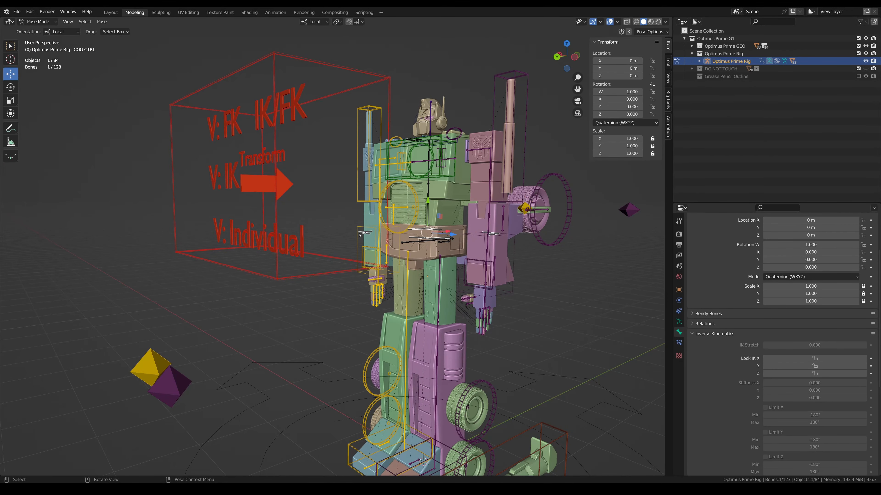
Step: Select the IK/FK control to view its arm and leg FK/IK Switch properties
middle_click_drag(351, 233, 346, 252, "shift")
left_click(290, 136)
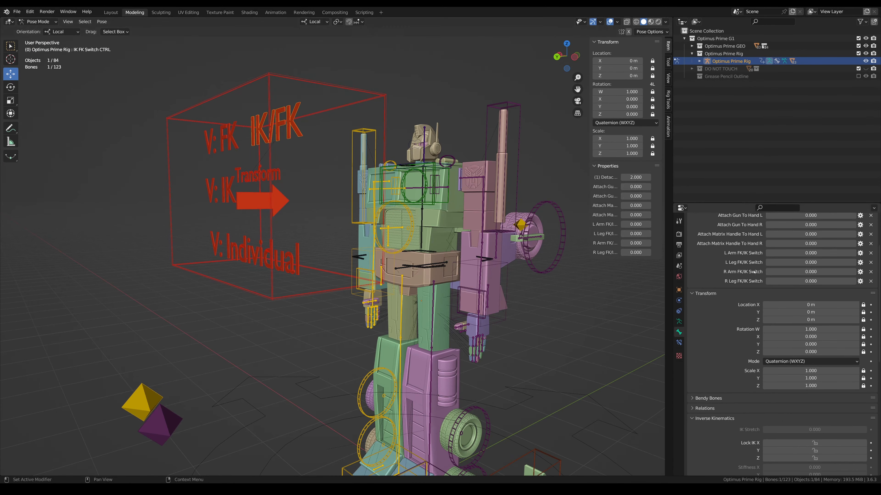
Step: Select the black control at the robot's hips, try moving and rotating it, and undo both changes
middle_click_drag(421, 263, 417, 199, "shift")
left_click(422, 200)
left_click_drag(417, 197, 398, 191)
key("ctrl+z")
key("r")
key("ctrl+z")
Step: Clear the user transforms of all the rig's controls
middle_click_drag(302, 167, 503, 229, "shift")
left_click(295, 119)
scroll(443, 225, "up", 3)
left_click(432, 222)
key("a")
right_click(422, 219)
left_click(426, 219)
Step: Select the right upper leg control, try rotating it, and undo the rotation
left_click(556, 234)
left_click(433, 199)
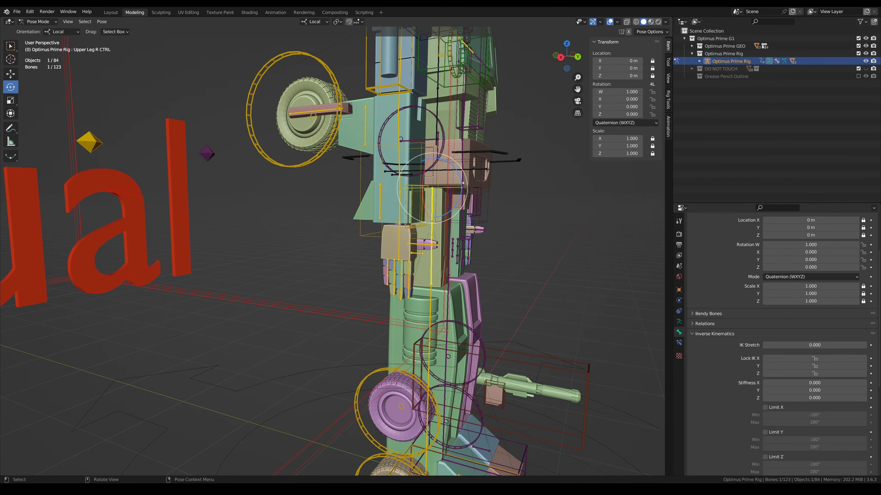
left_click_drag(452, 211, 425, 198)
key("ctrl+z")
Step: Select another leg control, try rotating and moving it, and undo both changes
middle_click_drag(424, 197, 401, 164)
scroll(401, 163, "up", 7)
left_click(466, 198)
left_click_drag(383, 217, 453, 263)
key("g")
left_click_drag(368, 228, 366, 240)
key("ctrl+z")
key("ctrl+z")
left_click(408, 234)
Step: Select the foot IK controls, try moving and rotating them, and undo the changes
scroll(408, 236, "down", 3)
middle_click_drag(388, 257, 403, 258)
middle_click_drag(385, 270, 358, 203, "shift")
middle_click_drag(399, 152, 367, 282)
middle_click_drag(367, 312, 416, 309)
scroll(367, 311, "down", 2)
left_click(575, 347)
left_click(334, 361, "shift")
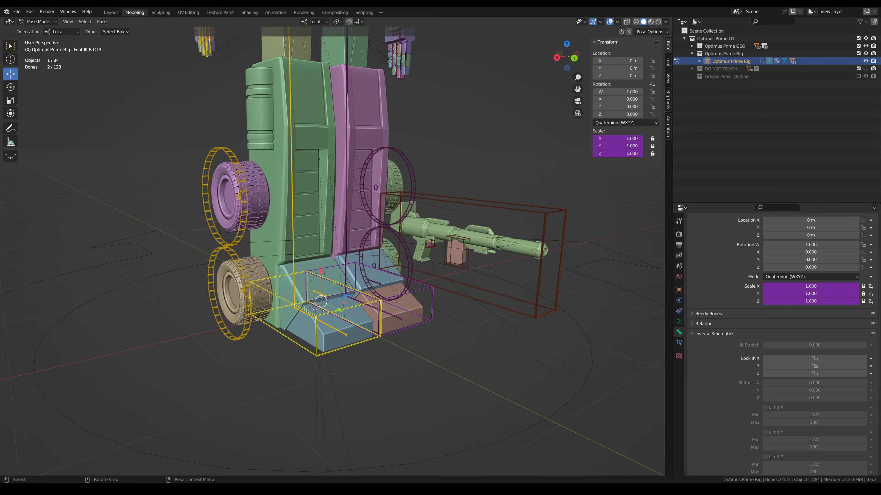
key("g")
left_click(351, 291)
scroll(352, 292, "down", 3)
middle_click_drag(352, 295, 407, 346)
scroll(381, 312, "up", 4)
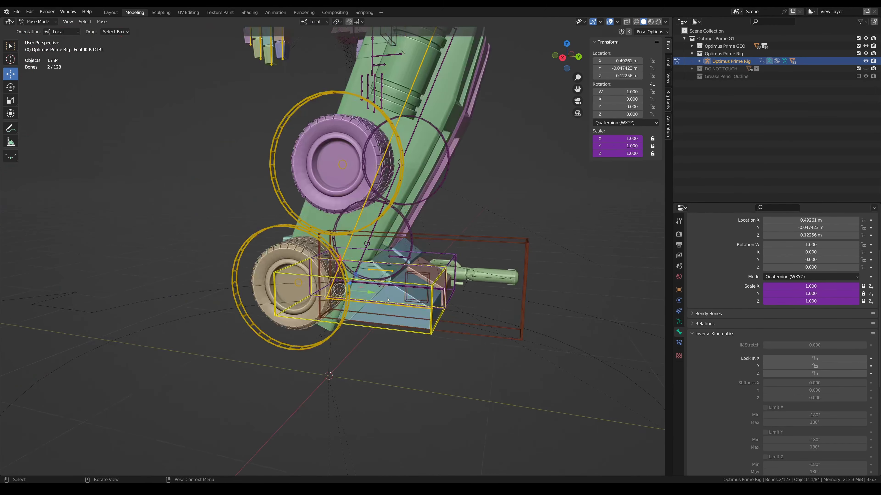
key("shift+space")
key("r")
key("ctrl+z")
Step: Select the IK/FK control to show its arm and leg FK/IK Switch properties
scroll(358, 272, "down", 8)
left_click(163, 120)
scroll(347, 243, "up", 5)
middle_click_drag(312, 222, 368, 222)
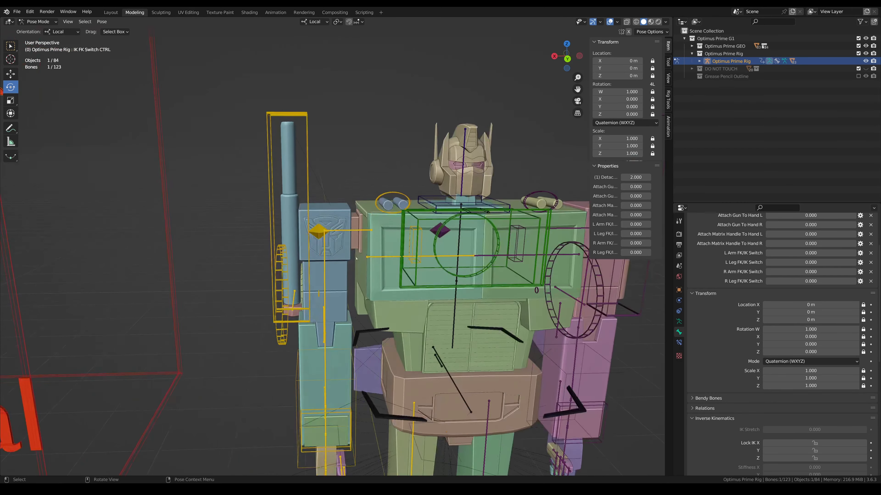
Step: Select the right arm joint control at the shoulder, try rotating it, and undo the rotation
left_click(347, 234)
scroll(347, 235, "up", 3)
mouse_move(385, 218)
left_mouse_down()
mouse_move(377, 217)
mouse_move(388, 223)
left_mouse_up()
key("ctrl+z")
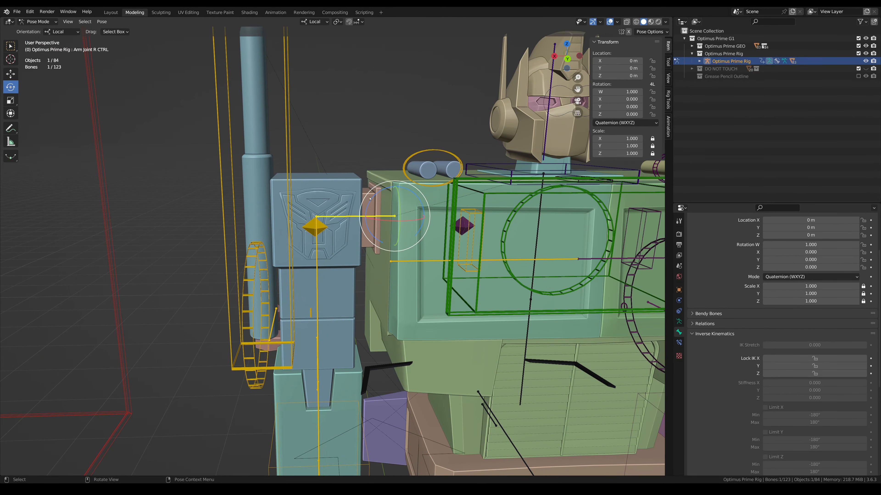
Step: Select the right upper arm control, try rotating it, and undo the rotation
mouse_move(385, 225)
middle_mouse_down()
mouse_move(322, 272)
mouse_move(394, 234)
middle_mouse_up()
scroll(355, 251, "down", 1)
left_click(359, 245)
scroll(359, 244, "down", 3)
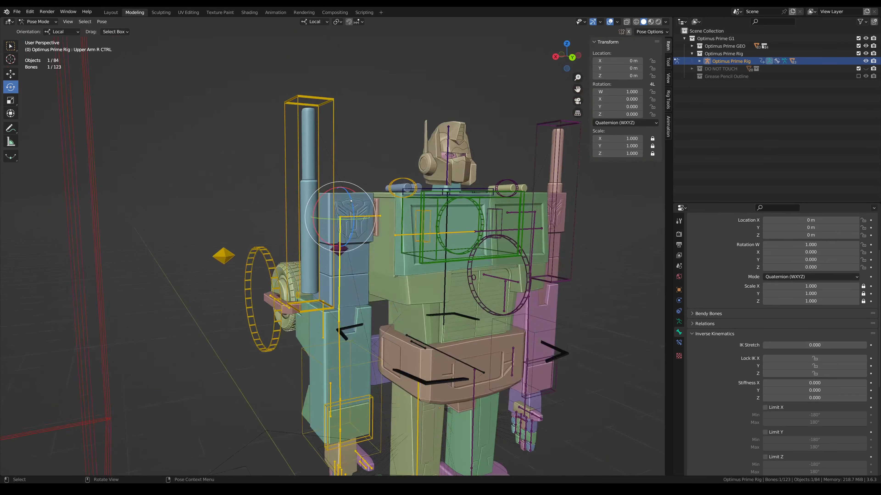
mouse_move(351, 199)
left_mouse_down()
mouse_move(347, 221)
mouse_move(345, 196)
left_mouse_up()
key("ctrl+z")
Step: Select the right smoke stack control, try moving and rotating it, and undo both changes
left_click(317, 290)
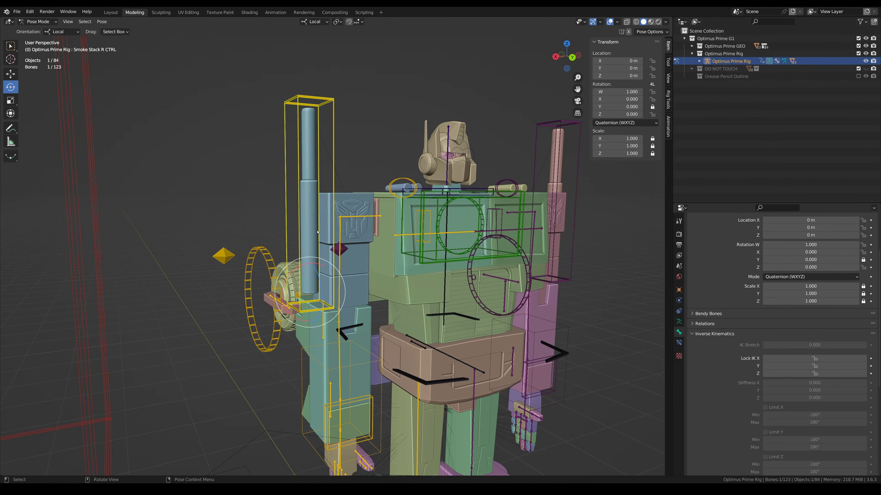
key("g")
left_click_drag(307, 296, 271, 281)
key("ctrl+z")
key("r")
key("ctrl+z")
Step: Select the right lower arm control and rotate it 93° about its local Z axis
middle_click_drag(271, 281, 371, 251, "shift")
scroll(371, 251, "up", 4)
middle_click_drag(392, 305, 414, 262, "shift")
left_click(433, 290)
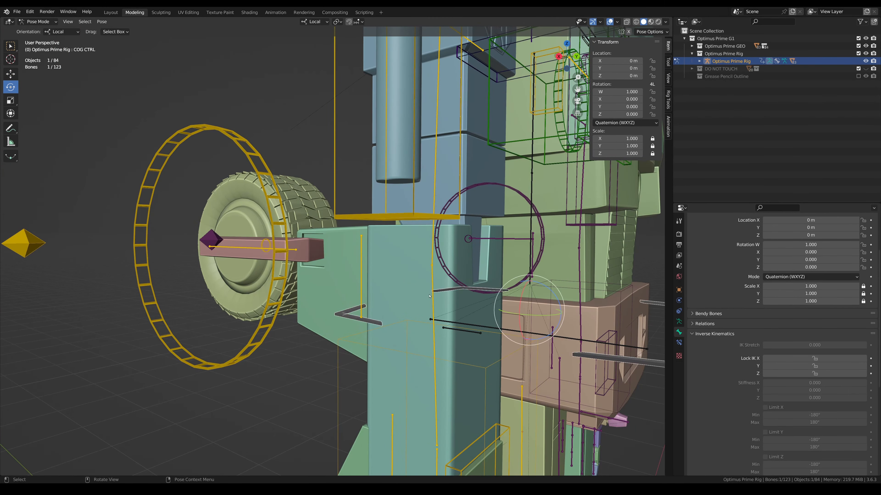
scroll(433, 290, "down", 2)
middle_click_drag(433, 290, 403, 262)
left_click(368, 255)
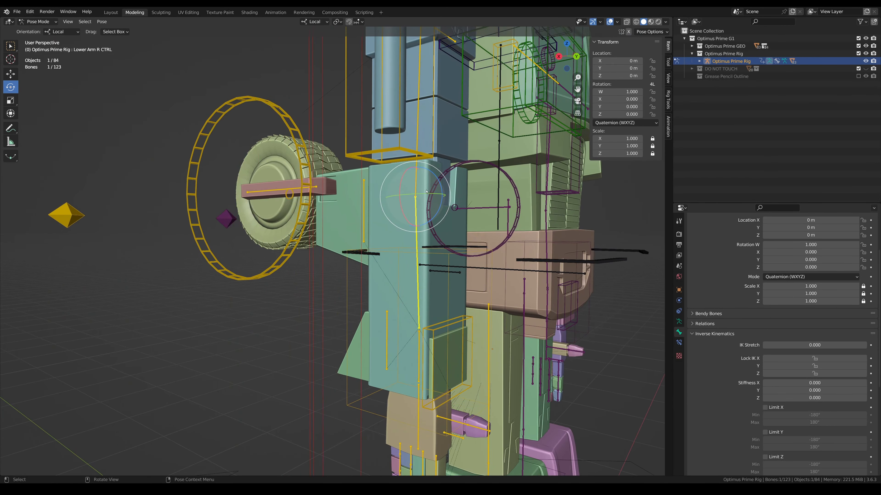
key("r")
key("z")
left_click(376, 157)
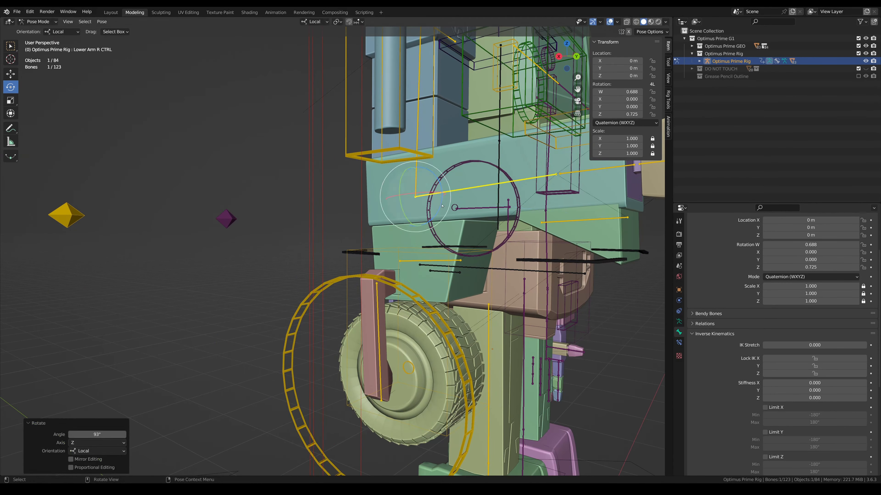
Step: Try rotating the right lower arm about its local X axis and in trackball mode, and clear its user transforms
key("r")
key("x")
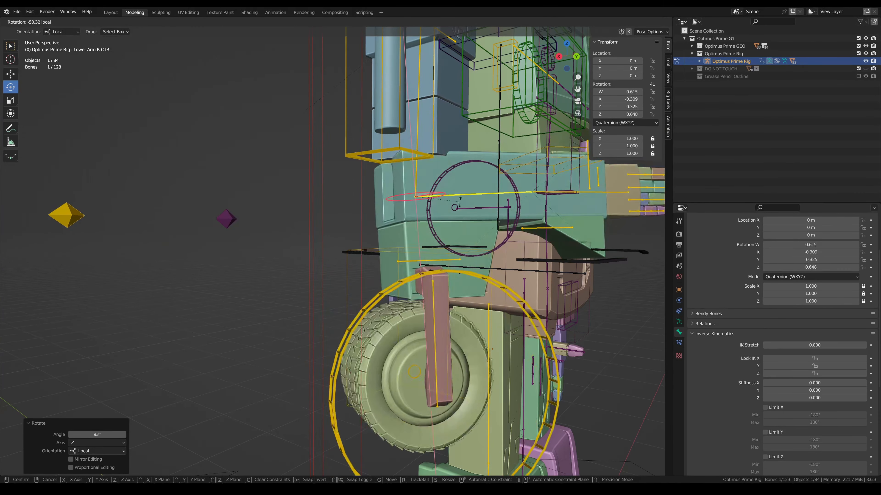
right_click(417, 194)
middle_click_drag(418, 194, 395, 238, "shift")
key("r")
key("r")
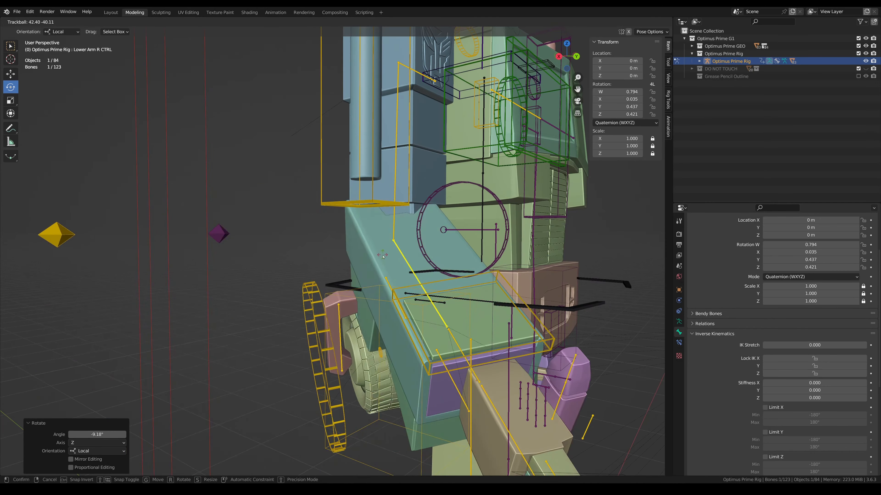
left_click(406, 269)
right_click(405, 269)
left_click(405, 268)
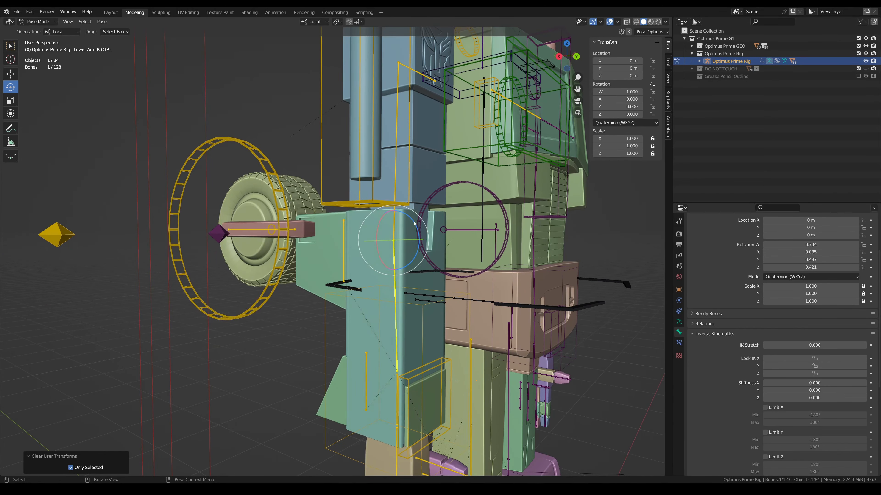
left_click_drag(416, 243, 426, 226)
right_click(426, 226)
Step: Select the right lower arm's back tire guard control, try rotating and moving it, and cancel both changes
middle_click_drag(398, 243, 422, 216, "shift")
left_click(372, 215)
left_click_drag(357, 228, 375, 172)
right_click(357, 231)
key("shift+space")
key("g")
right_click(375, 171)
Step: Select the right front wheel rotator control and activate the Rotate tool
middle_click_drag(376, 173, 402, 195, "shift")
scroll(388, 199, "up", 2)
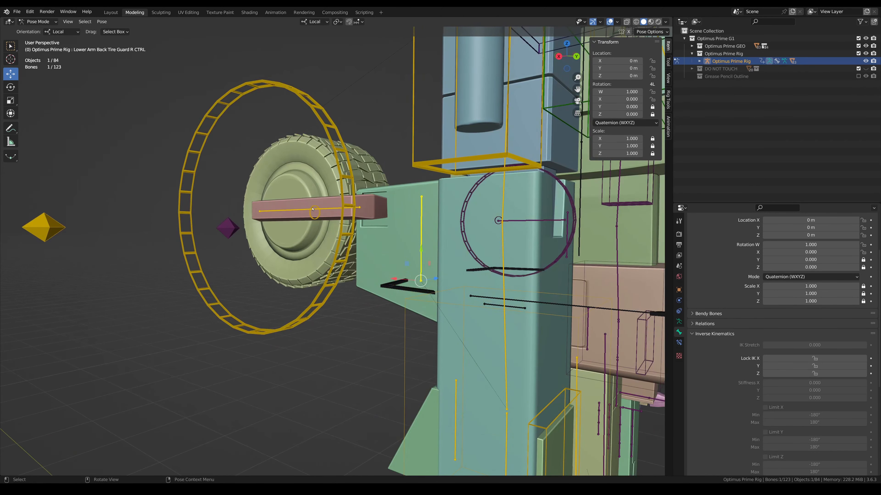
left_click(288, 209)
key("shift+space")
key("r")
middle_click_drag(287, 209, 283, 201)
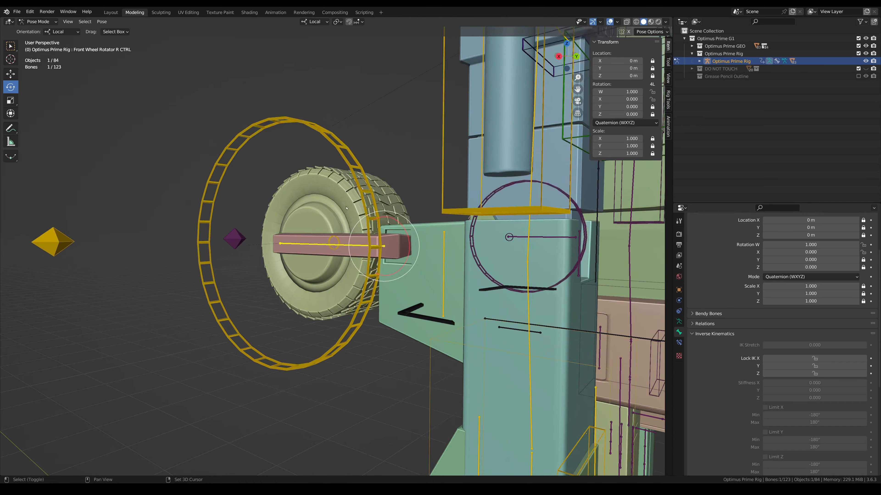
Step: Try rotating the large ring control around the right forearm wheel, undo it, and select the control at the wheel
left_click(206, 210)
mouse_move(258, 227)
left_mouse_down()
mouse_move(254, 272)
mouse_move(256, 233)
left_mouse_up()
key("ctrl+z")
left_click(331, 237)
Step: Select the right light cover control on the forearm, try moving it, and undo the move
middle_click_drag(331, 237, 385, 212)
middle_click_drag(361, 262, 347, 225)
left_click(440, 208)
key("shift+space")
key("g")
left_click_drag(409, 216, 415, 229)
key("ctrl+z")
Step: Select all the rig's controls, clear their user transforms, and deselect them
key("a")
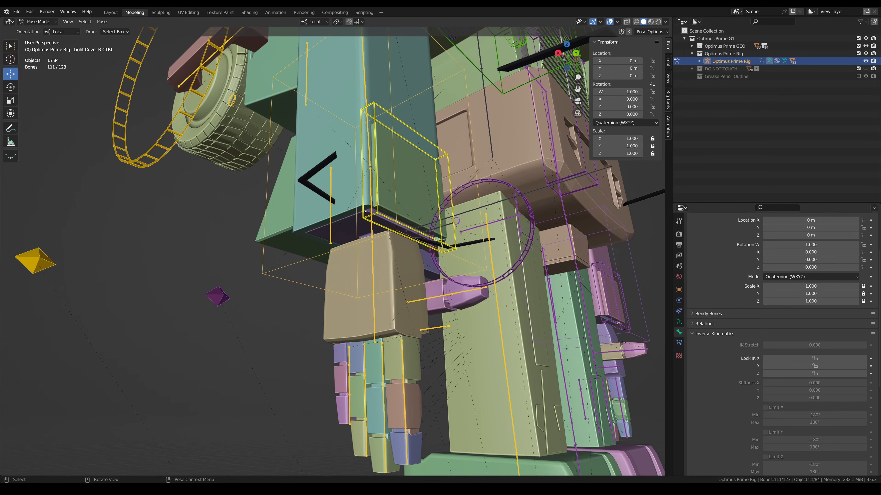
right_click(364, 212)
left_click(364, 212)
left_click(260, 227)
Step: Select the right hand slider control and move it about -0.603 m along its local Y axis
middle_click_drag(259, 228, 286, 294, "shift")
left_click(355, 264)
middle_click_drag(354, 264, 360, 281)
middle_click_drag(357, 176, 362, 254, "shift")
left_click(362, 254)
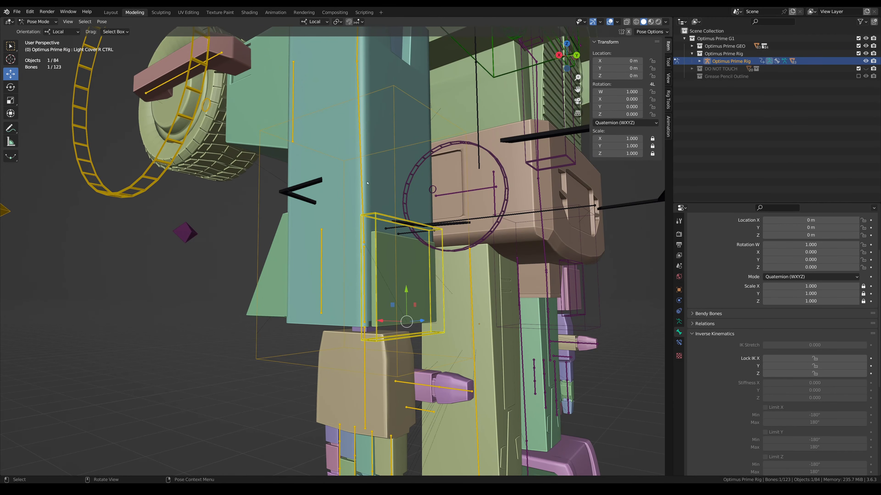
middle_click_drag(374, 207, 373, 191)
left_click(362, 258)
key("g")
key("y")
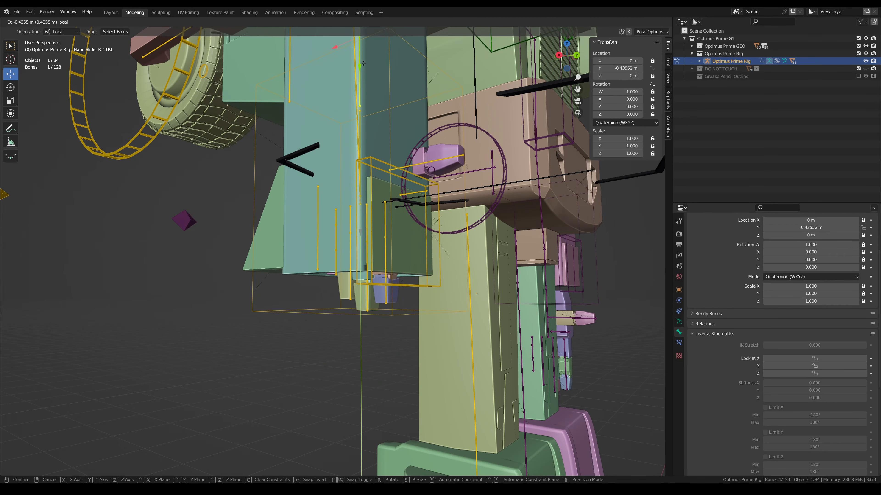
left_click(366, 232)
Step: Undo the right hand slider's move into the forearm
middle_click_drag(366, 232, 243, 312, "shift")
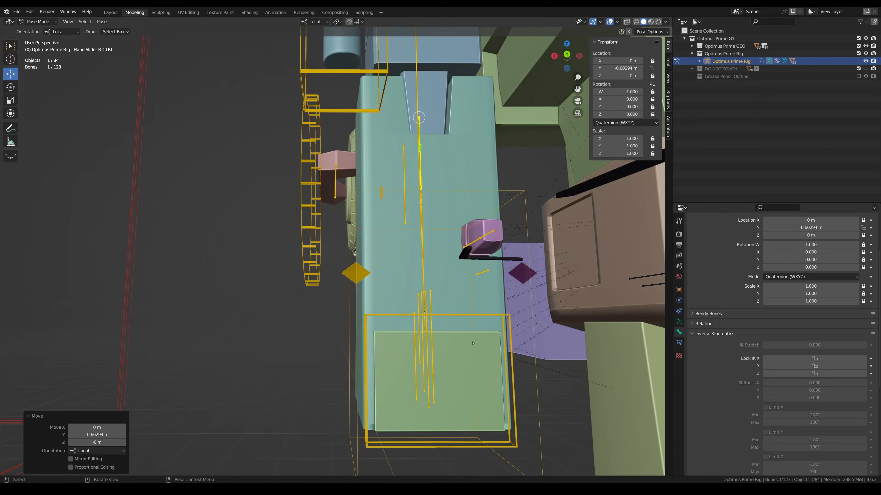
middle_click_drag(523, 239, 385, 149, "shift")
scroll(333, 182, "down", 4)
key("ctrl+z")
Step: Select the right palm control, try rotating it, and cancel the rotation
scroll(392, 333, "up", 5)
middle_click_drag(398, 351, 353, 281, "shift")
left_click(362, 259)
key("r")
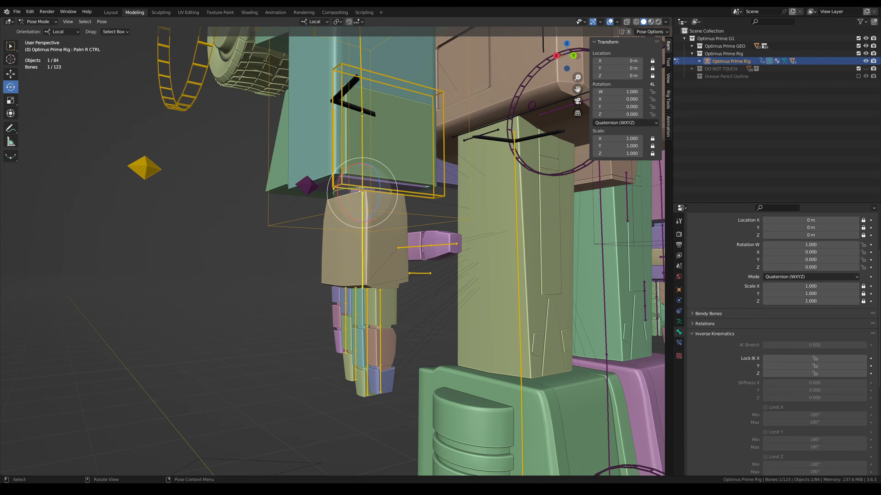
left_click_drag(362, 218, 357, 187)
key("Escape")
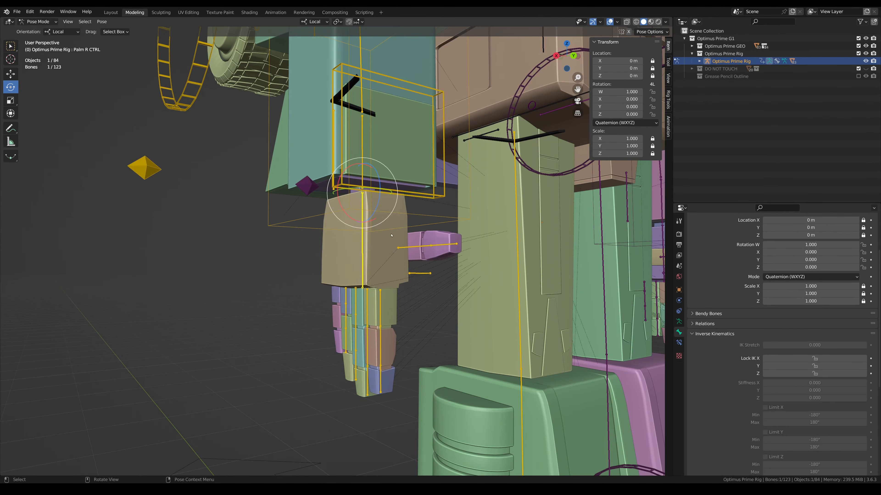
Step: Select the right hand item placement control beside the palm
left_click(410, 249)
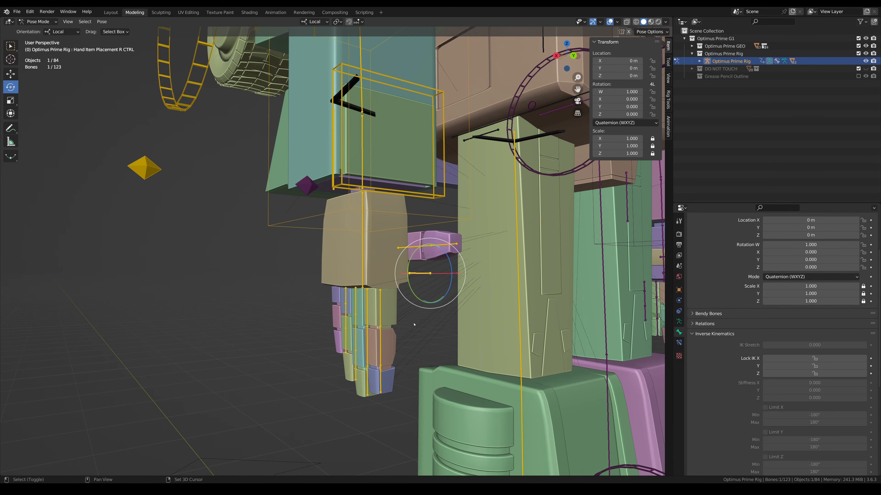
middle_click_drag(410, 251, 344, 237)
middle_click_drag(295, 363, 284, 451, "shift")
middle_click_drag(284, 451, 265, 452)
Step: Select the right thumb's first control, try moving and rotating it, discard the changes, and deselect it
left_click(396, 250)
middle_click_drag(412, 250, 397, 249)
key("g")
mouse_move(353, 249)
left_mouse_down()
mouse_move(335, 248)
mouse_move(348, 248)
left_mouse_up()
key("r")
middle_click_drag(399, 257, 374, 256)
right_click(374, 251)
left_click(373, 252)
left_click(259, 279)
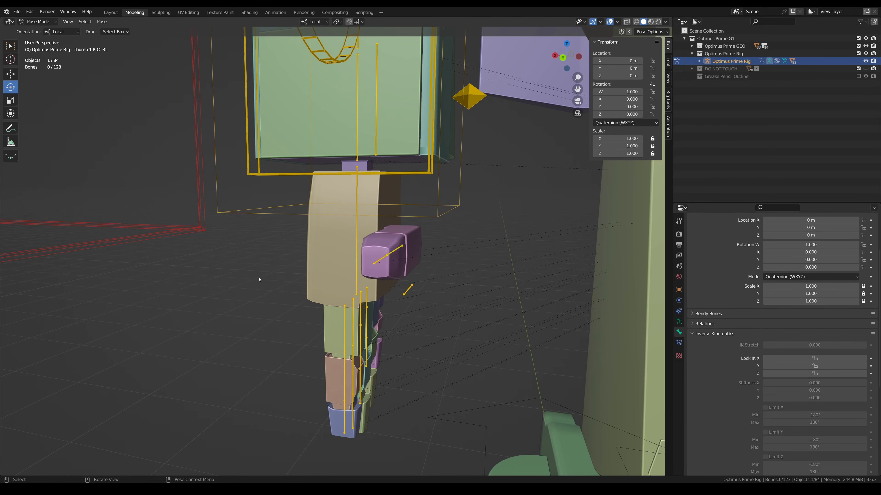
Step: Select the IK/FK control and set the L Arm and R Arm FK/IK Switch properties to 1.000
middle_click_drag(259, 279, 278, 440, "shift")
scroll(348, 263, "down", 3)
middle_click_drag(348, 262, 388, 250)
left_click(370, 247)
scroll(320, 201, "down", 4)
scroll(320, 200, "down", 4)
left_click(501, 296)
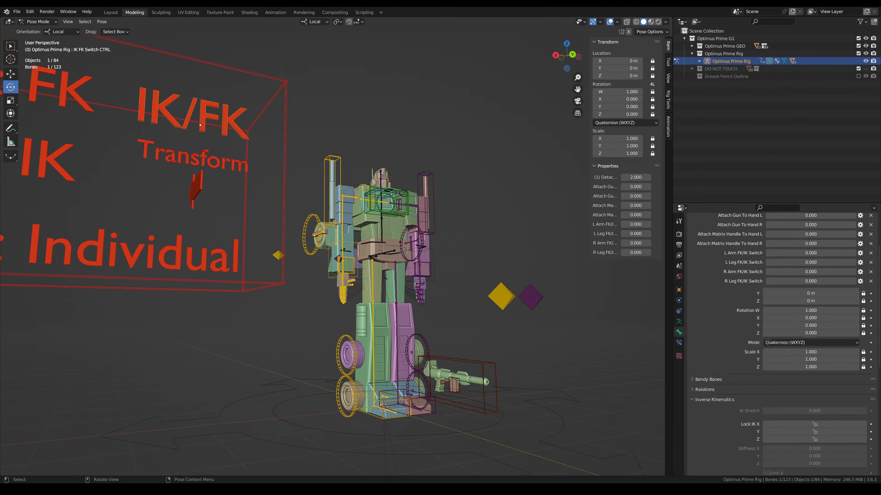
left_click_drag(797, 253, 874, 253)
left_click_drag(810, 273, 880, 274)
Step: Select both IK hand controls and move them together to about -0.32, -0.99, -0.21 m in local space
scroll(417, 330, "up", 3)
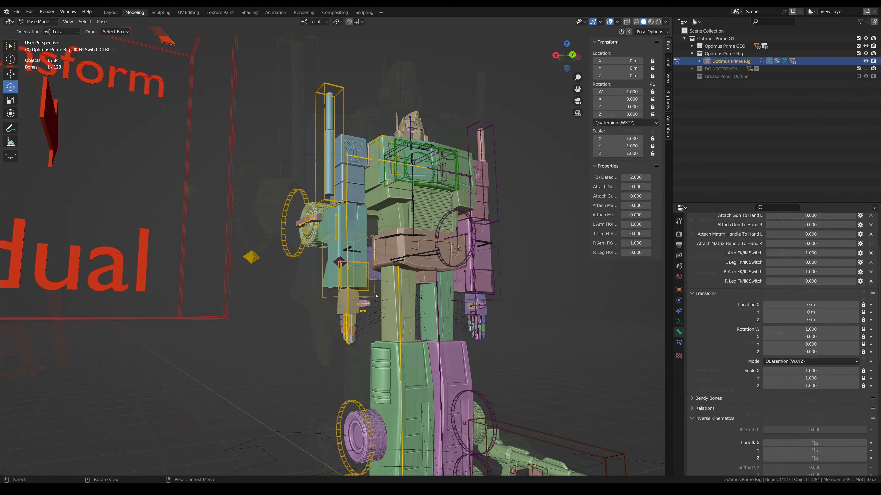
scroll(376, 296, "up", 3)
left_click(497, 255)
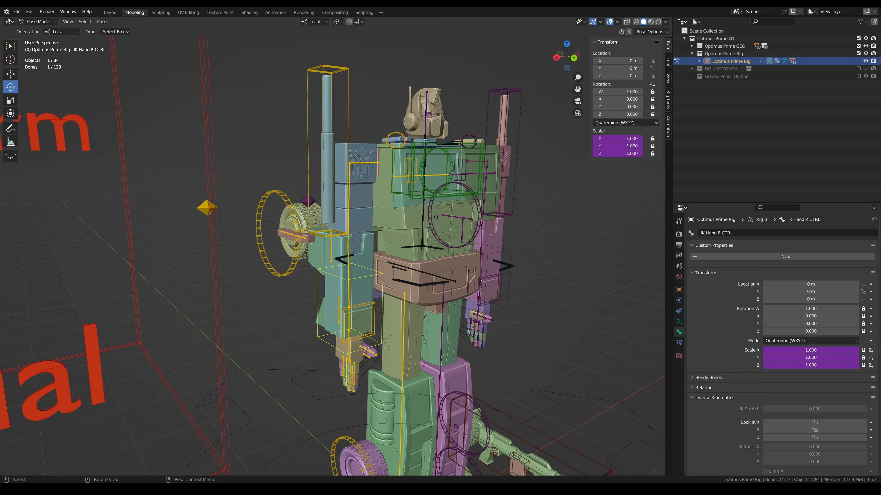
left_click(496, 255, "shift")
middle_click_drag(496, 255, 517, 243)
key("g")
left_click_drag(423, 299, 468, 208)
middle_click_drag(440, 201, 364, 260, "shift")
scroll(340, 254, "up", 1)
scroll(341, 254, "up", 2)
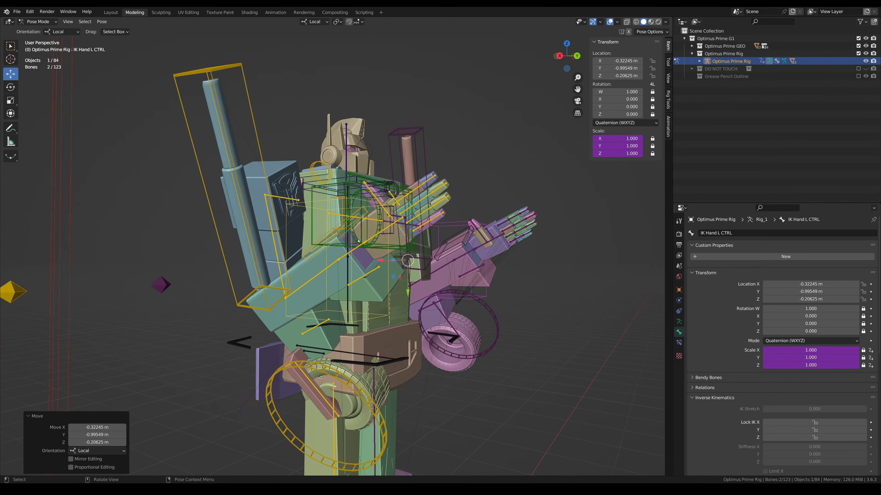
Step: Select the right palm control and rotate it freely with a trackball rotation
left_click(392, 230)
middle_click_drag(392, 231, 289, 263)
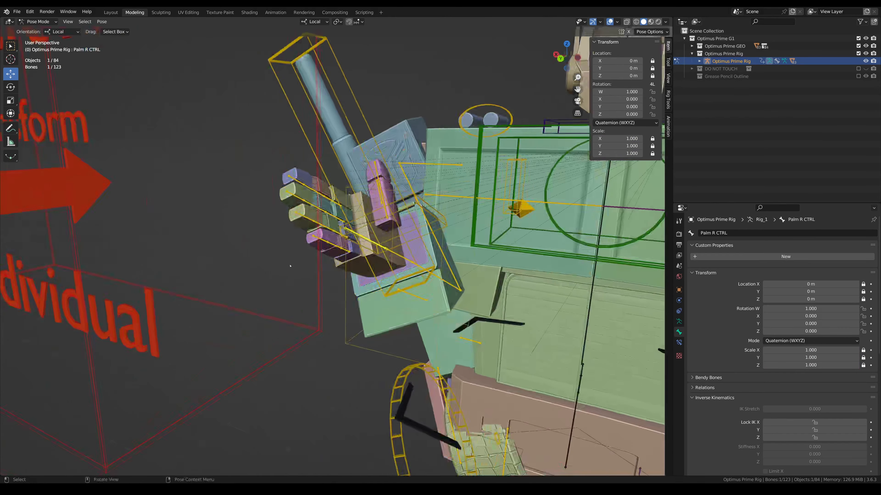
key("r")
left_click_drag(372, 251, 380, 250)
middle_click_drag(368, 262, 409, 237)
left_click(420, 285)
scroll(371, 259, "down", 2)
left_click(383, 245)
key("r")
key("r")
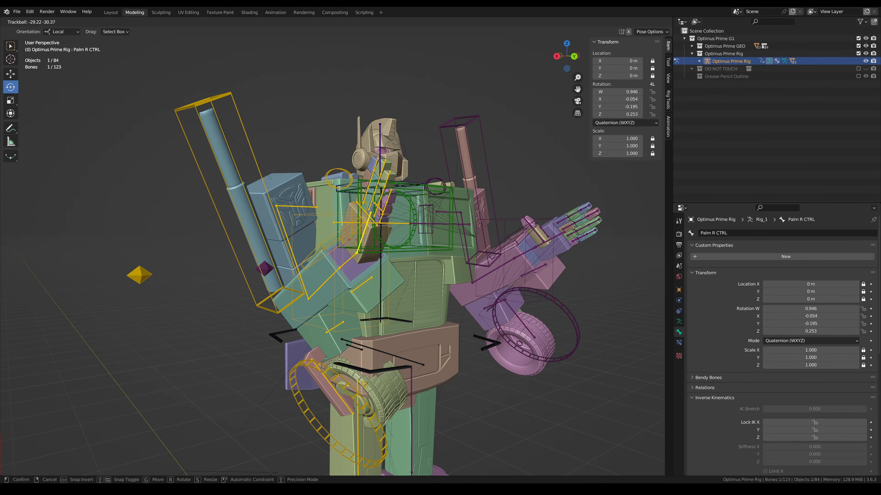
left_click(364, 283)
scroll(364, 282, "up", 1)
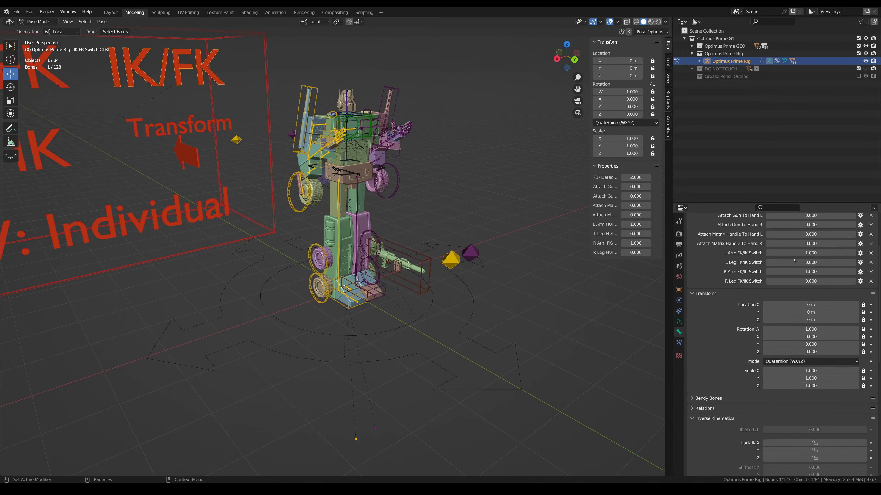
Step: Set the L Leg and R Leg FK/IK Switch properties to 1.000
left_click_drag(794, 262, 832, 282)
scroll(499, 288, "up", 4)
scroll(505, 284, "down", 1)
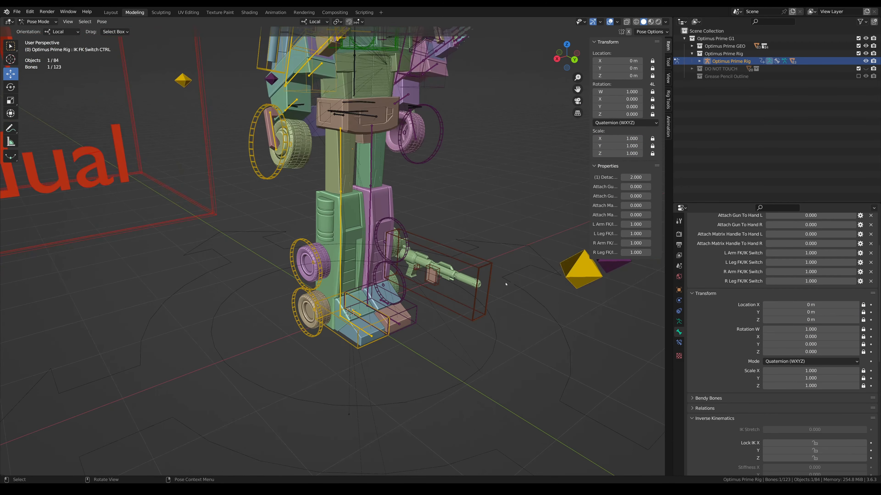
Step: Try moving the right and the left knee IK control along local Z, undoing each move
scroll(505, 284, "down", 3)
left_click(471, 262)
key("g")
key("z")
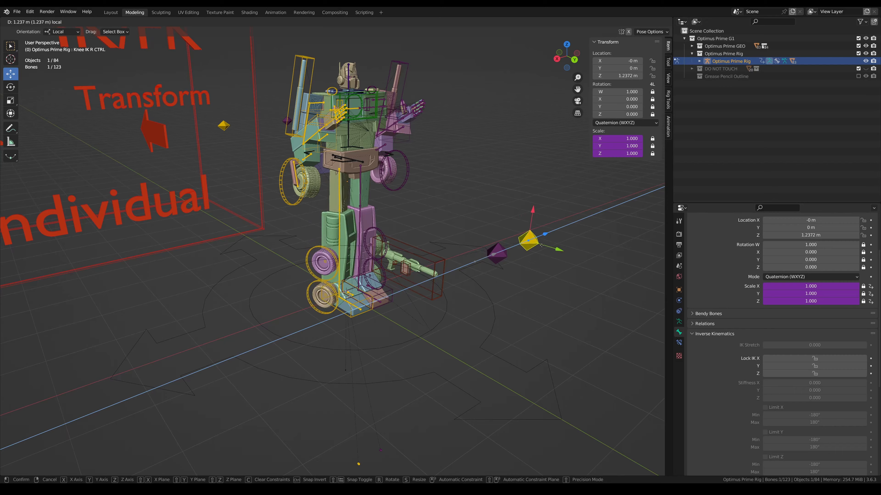
left_click_drag(542, 246, 449, 272)
key("ctrl+z")
left_click(497, 254)
left_click_drag(513, 245, 472, 258)
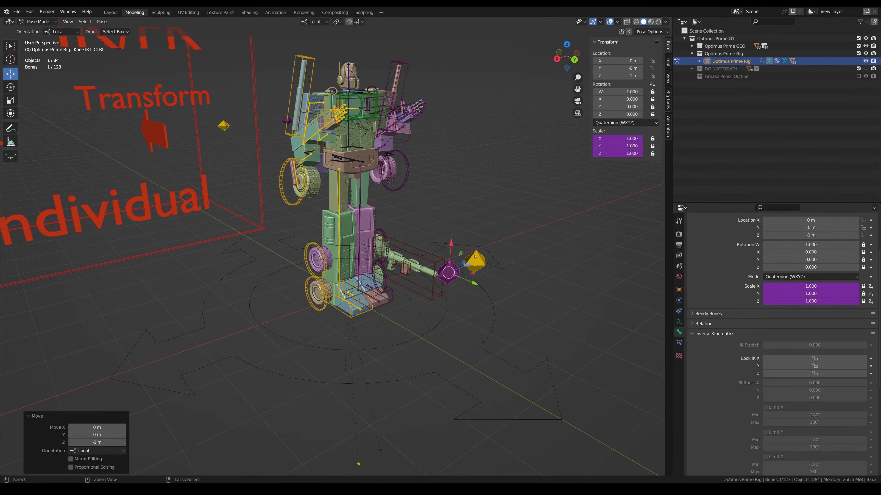
key("ctrl+z")
Step: Select all of the rig's controls and clear their user transforms
middle_click_drag(475, 257, 447, 333, "shift")
scroll(474, 347, "up", 3)
middle_click_drag(447, 278, 348, 256)
key("a")
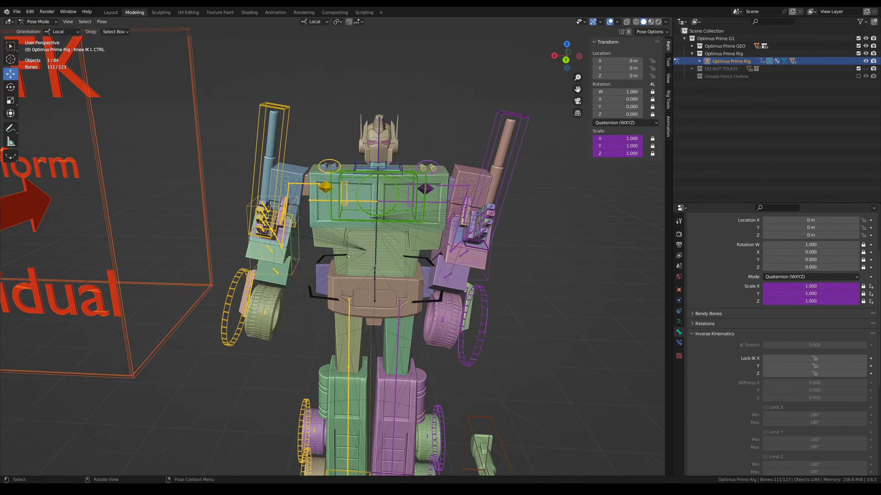
right_click(348, 256)
left_click(347, 257)
Step: Select the IK/FK control and set all four arm and leg FK/IK Switch properties to 0.000
scroll(302, 269, "down", 4)
left_click(174, 181)
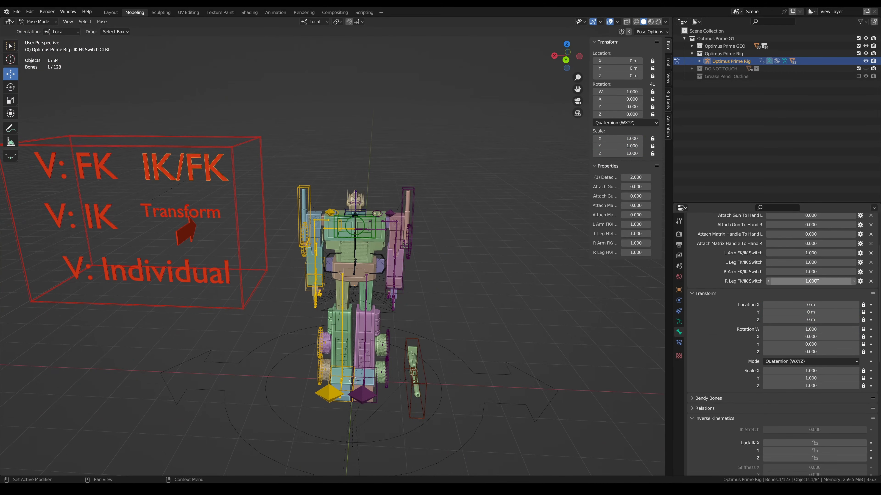
left_click_drag(829, 279, 770, 279)
left_click_drag(834, 263, 769, 254)
Step: Select the gun's overall transform control with the Rotate tool active
scroll(515, 259, "up", 3)
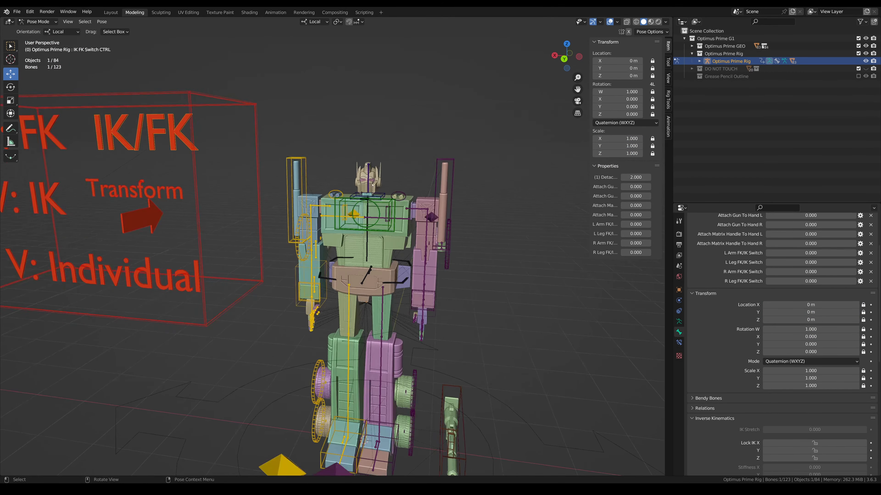
left_click(461, 412)
key("r")
middle_click_drag(433, 312, 391, 309)
middle_click_drag(433, 417, 363, 250, "shift")
scroll(364, 256, "up", 5)
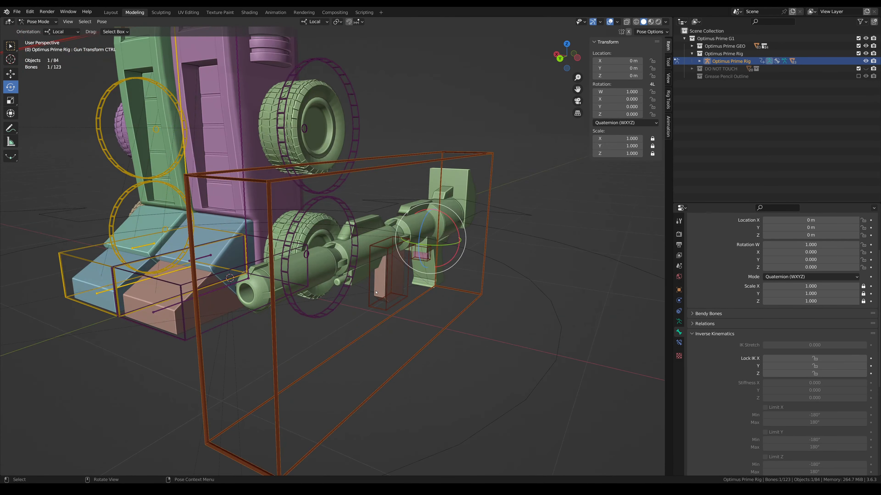
Step: Try moving the gun magazine control downward and undo the move
left_click(391, 260)
key("g")
left_click_drag(389, 282, 390, 308)
key("ctrl+z")
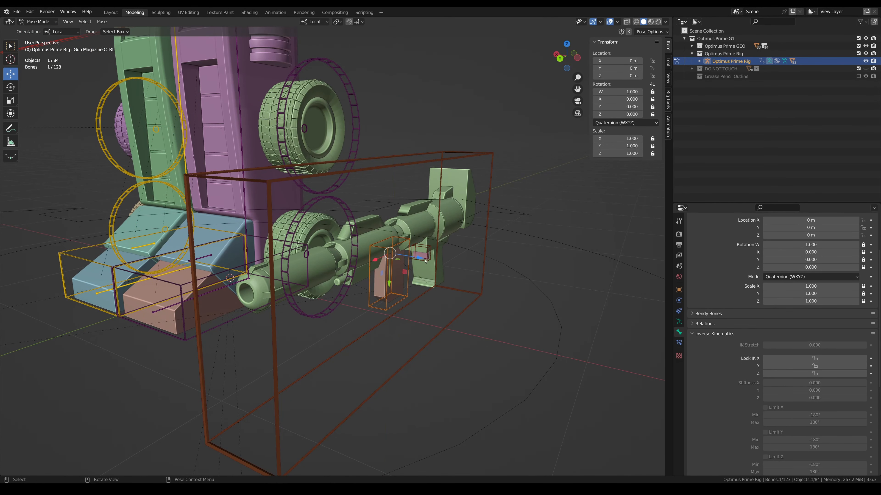
Step: Select the gun trigger control, try rotating it, and cancel the rotation
left_click(422, 253)
middle_click_drag(430, 252, 403, 241)
key("r")
left_click_drag(392, 230, 391, 227)
right_click(391, 228)
Step: Move the Transform control 1.08712 m along local X to turn the robot into the truck
scroll(388, 219, "down", 4)
middle_click_drag(384, 208, 434, 391, "shift")
middle_click_drag(416, 312, 499, 302)
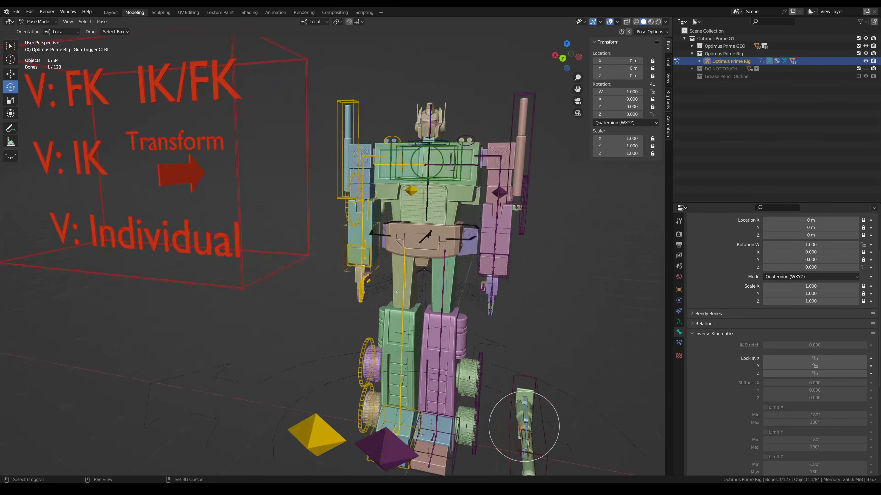
middle_click_drag(416, 264, 410, 287, "shift")
middle_click_drag(347, 264, 322, 255)
left_click(217, 208)
scroll(217, 209, "down", 3)
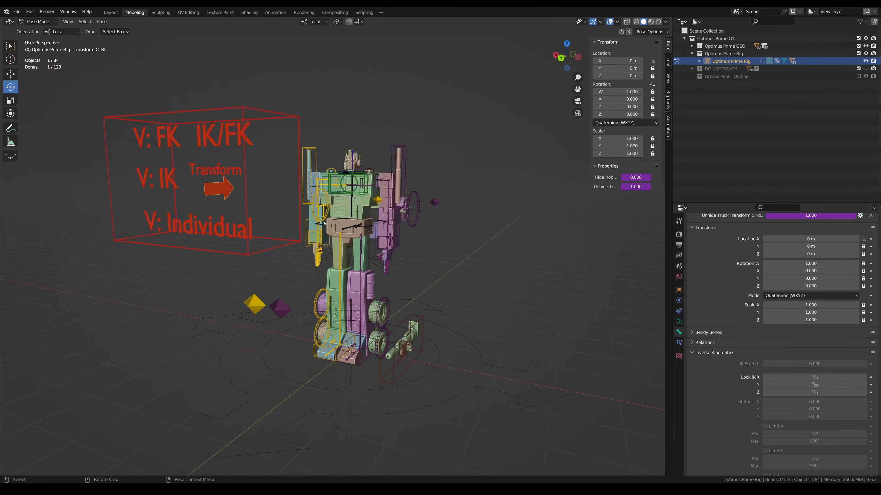
key("g")
left_click_drag(222, 189, 256, 193)
left_click(257, 194)
double_click(97, 428)
type("1.08712")
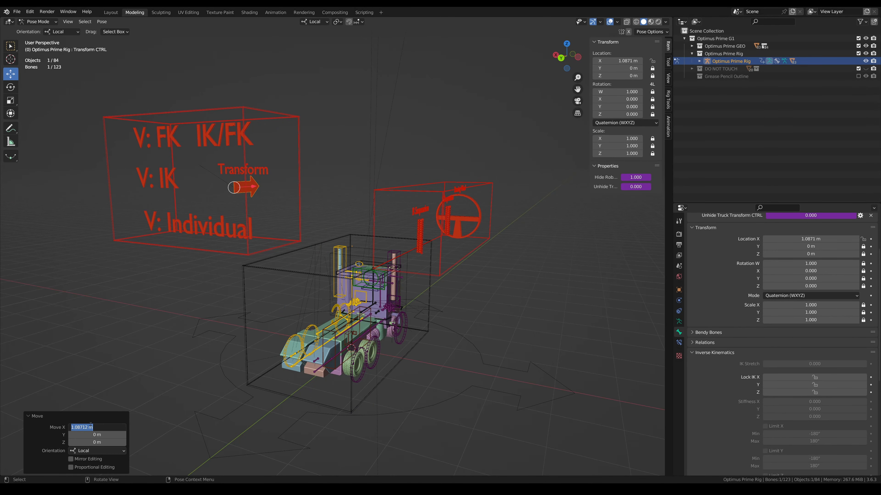
key("Return")
Step: Select the truck transform control, the large box around the truck
scroll(268, 275, "up", 4)
middle_click_drag(268, 274, 264, 276)
left_click(301, 380)
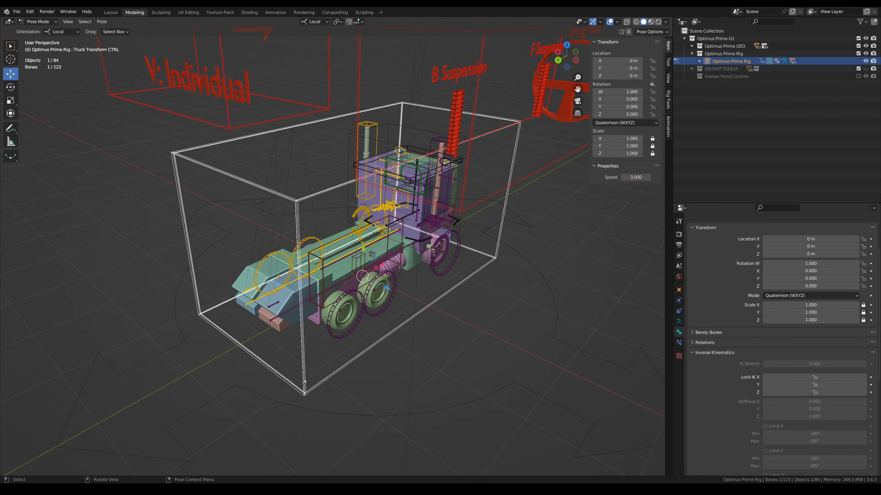
Step: Move the Transform control back to its start position to return the rig to robot form
scroll(379, 336, "down", 3)
left_click(284, 104)
key("g")
left_click(239, 114)
Step: Select the robot transform control, try moving it along local Z, and cancel the move
middle_click_drag(379, 337, 409, 332)
left_click(445, 294)
key("g")
key("z")
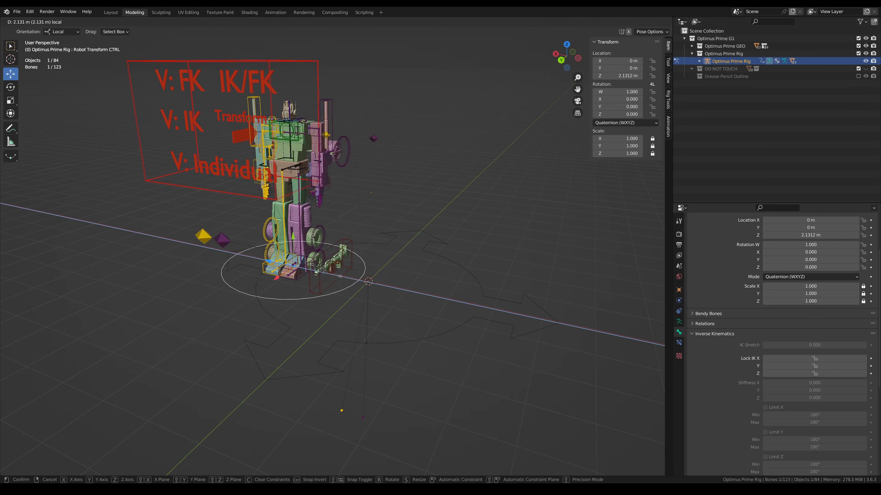
right_click(463, 253)
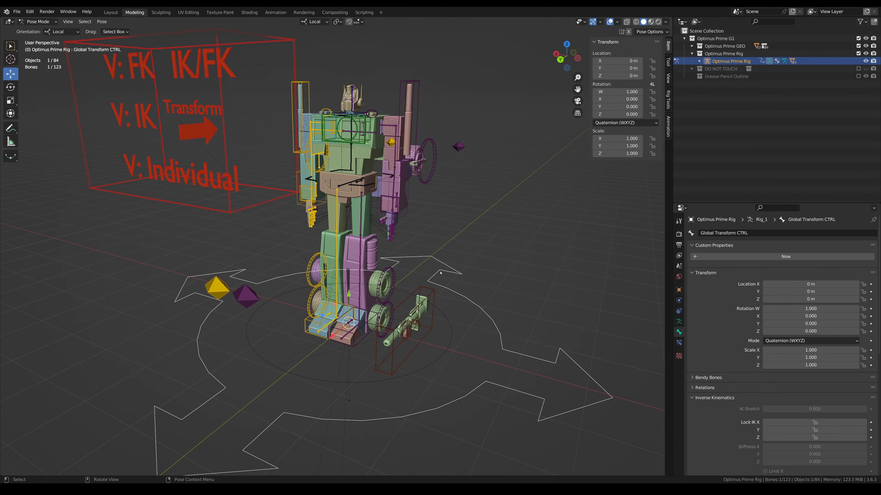
Step: Try moving and rotating the global transform control around the robot, cancelling both
scroll(364, 294, "down", 4)
left_click_drag(321, 283, 376, 270)
right_click(338, 288)
key("r")
right_click(377, 270)
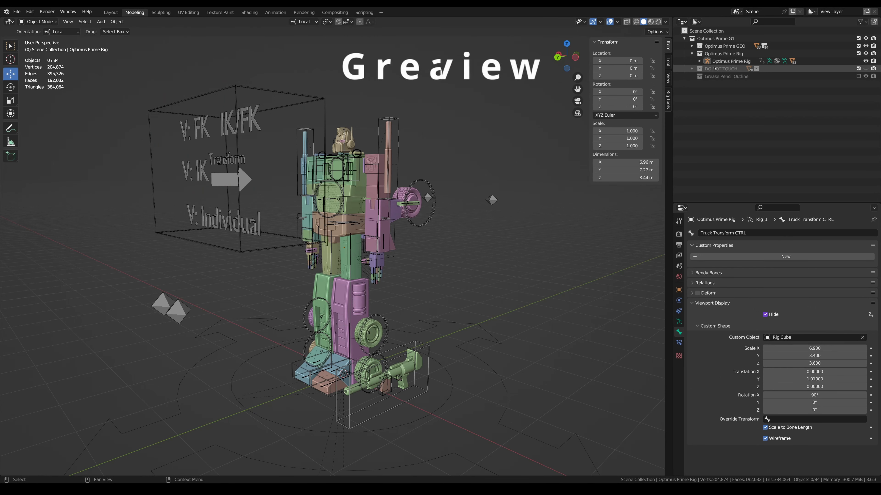
Step: Exclude the DO NOT TOUCH collection from the view layer and enable the Grease Pencil Outline collection
left_click(859, 69)
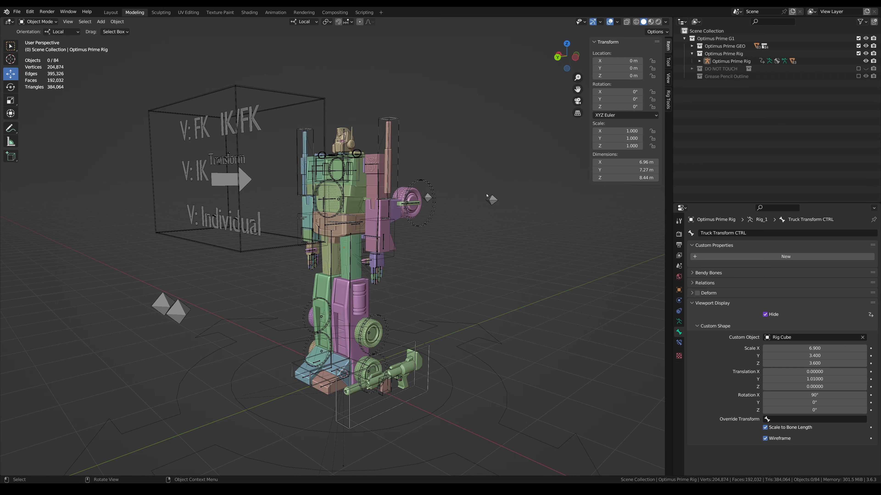
left_click(857, 77)
scroll(416, 242, "up", 4)
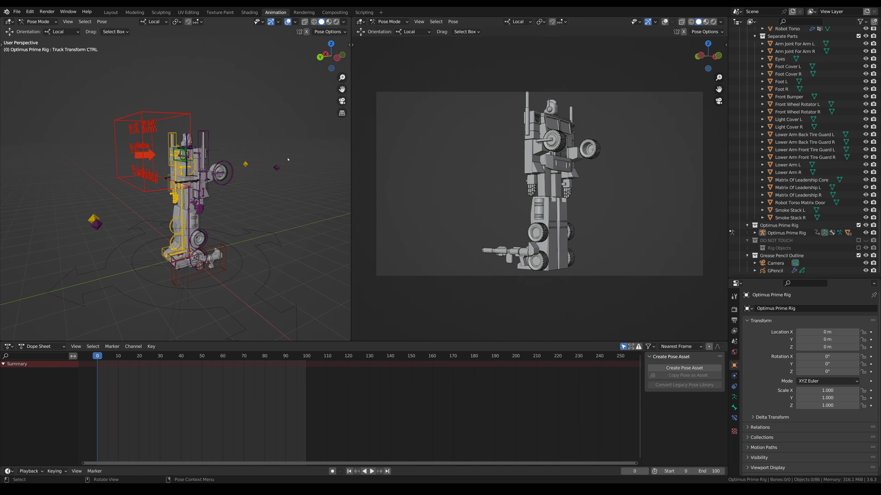
Step: Set the camera viewport's shading to Rendered
scroll(287, 159, "up", 2)
middle_click_drag(240, 212, 250, 226)
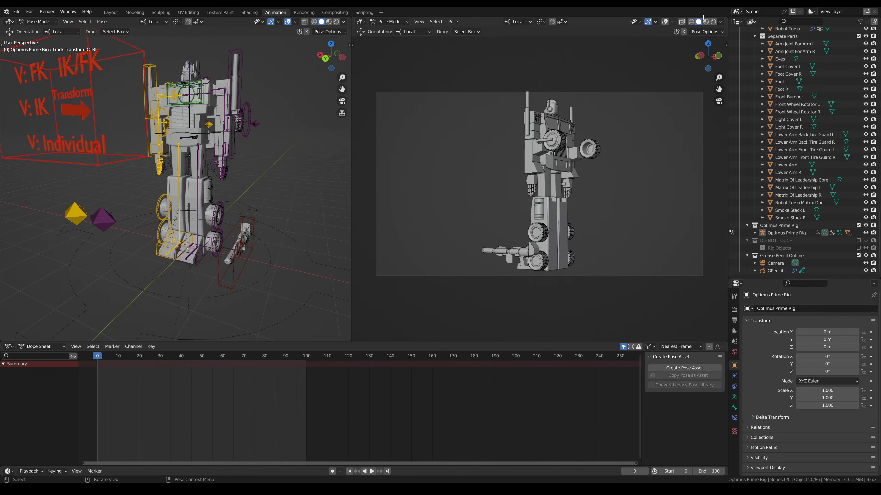
left_click(715, 23)
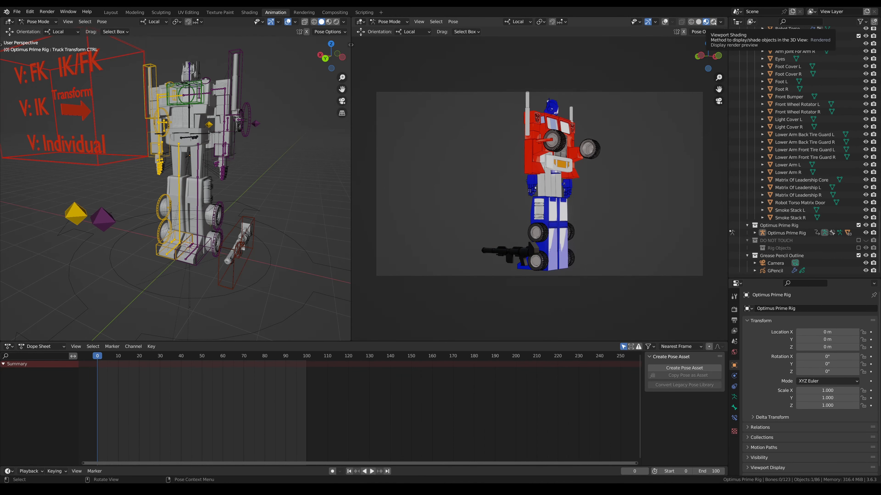
left_click(713, 22)
Step: Switch the scene's render engine to Cycles for comparison and return it to Eevee
left_click(734, 309)
left_click(832, 308)
left_click(825, 332)
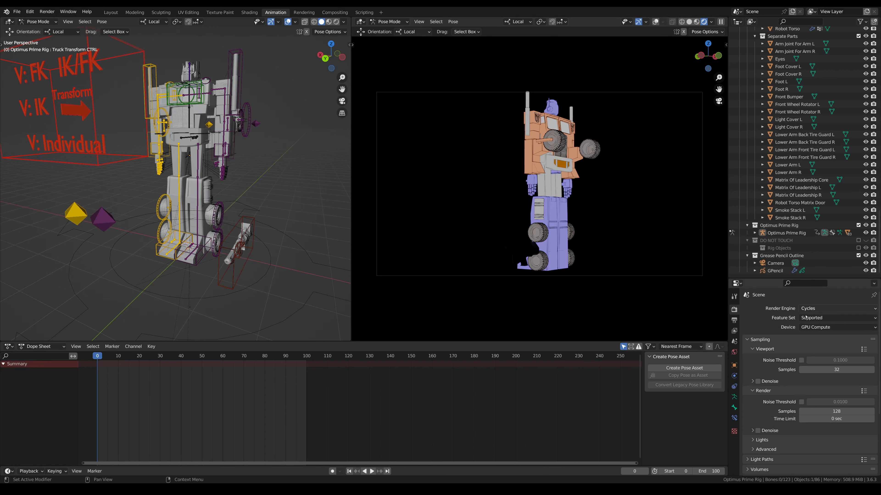
left_click(809, 309)
left_click(812, 319)
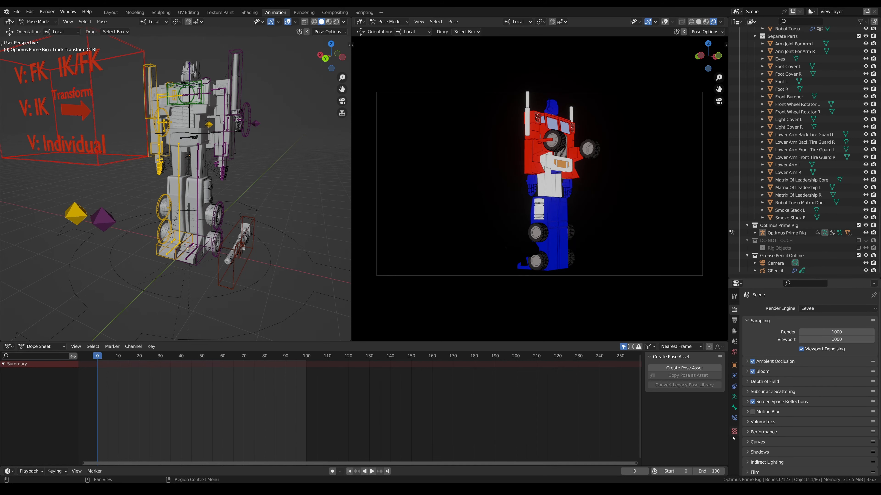
Step: Select the GPencil object, switch to Object Mode, and turn off its Line Art modifier's viewport display
left_click(734, 418)
middle_click_drag(282, 226, 242, 225)
scroll(242, 225, "down", 1)
scroll(569, 146, "up", 2)
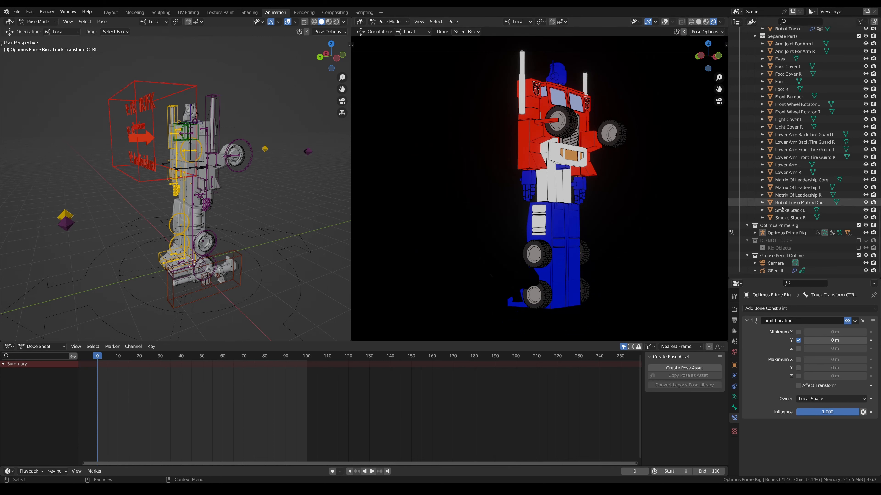
left_click(774, 271)
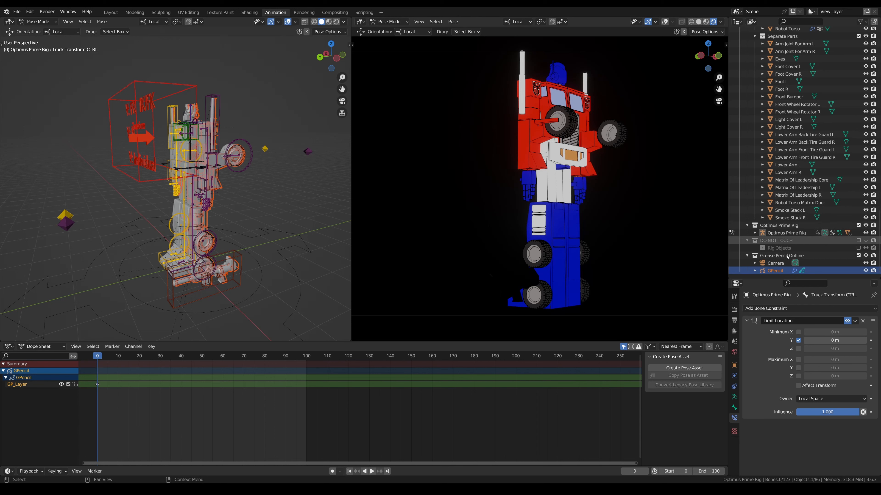
left_click(41, 22)
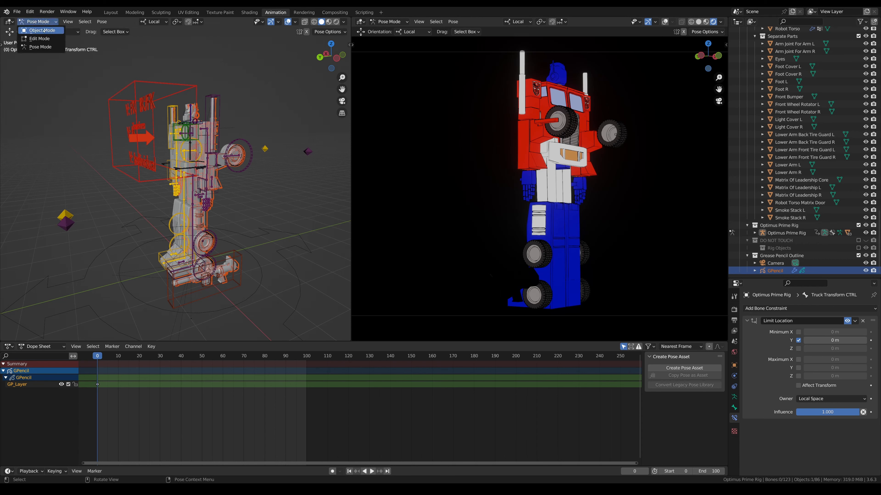
key("Return")
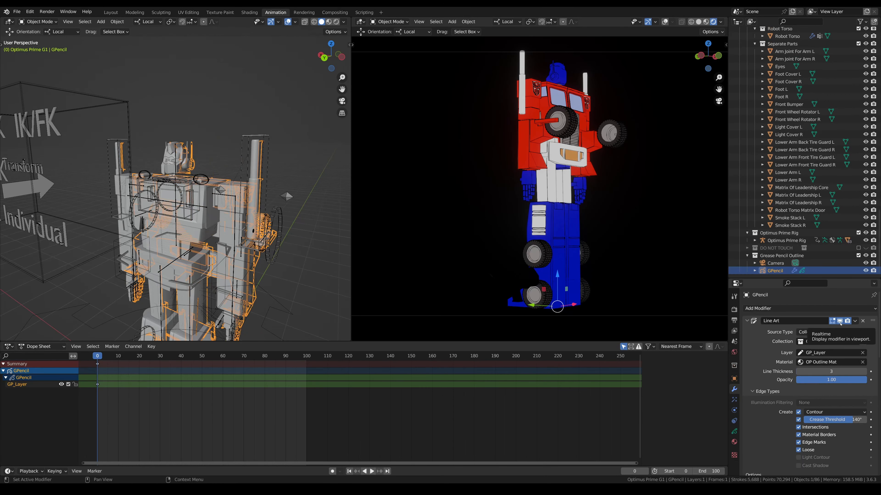
left_click(839, 321)
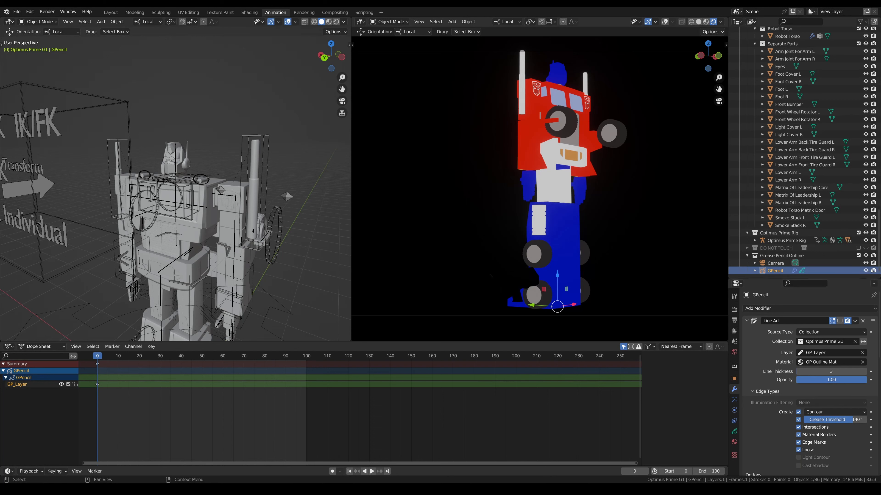
Step: Put the Optimus Prime Rig in Pose Mode and raise the left IK hand control beside the torso
left_click(234, 206)
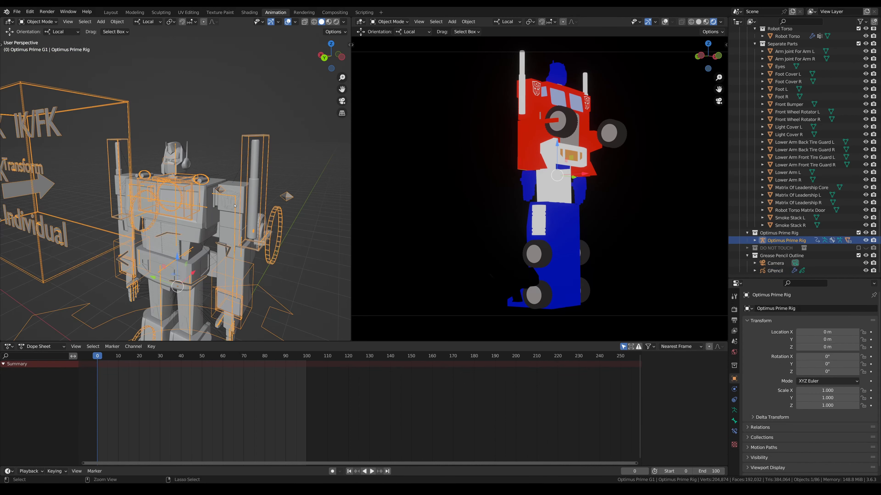
key("ctrl+Tab")
middle_click_drag(248, 298, 257, 211, "shift")
left_click(229, 214)
key("g")
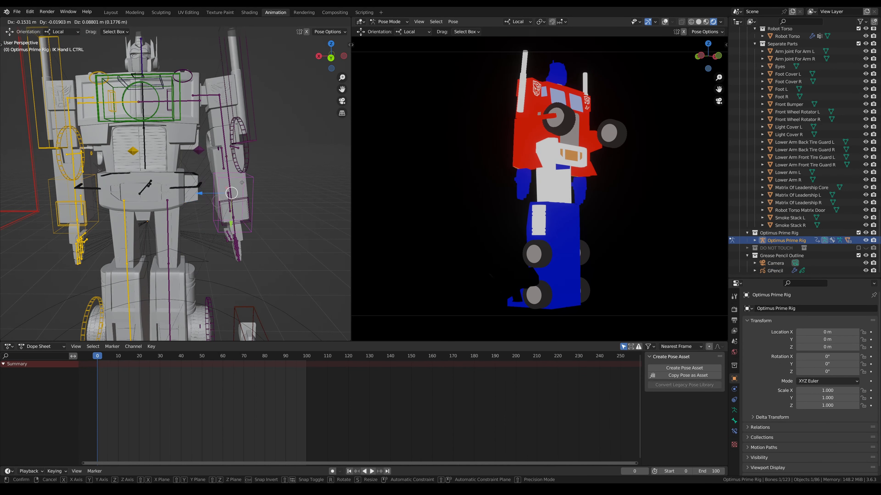
left_click(239, 129)
middle_click_drag(240, 129, 230, 261, "shift")
Step: Select every pose control and clear the user transforms to restore the rest pose
key("a")
right_click(232, 242)
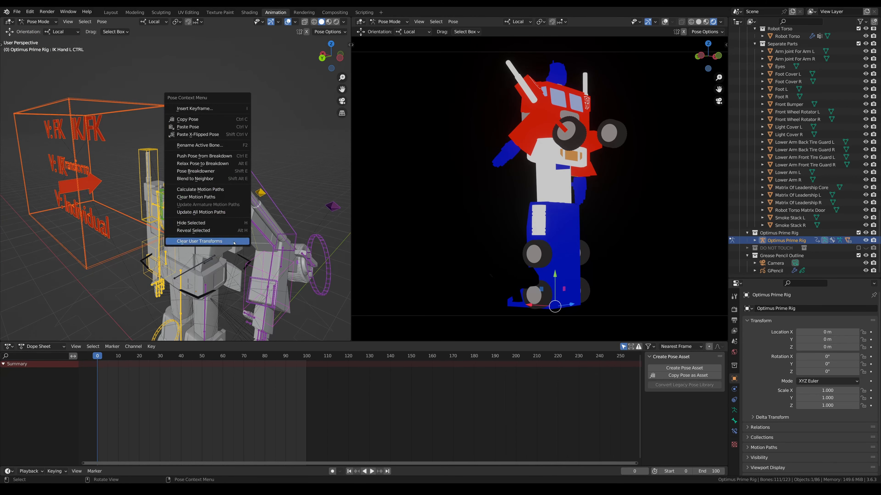
left_click(232, 242)
Step: Return to the Modeling workspace, put the rig in Object Mode, and deselect everything
left_click(136, 13)
left_click(41, 21)
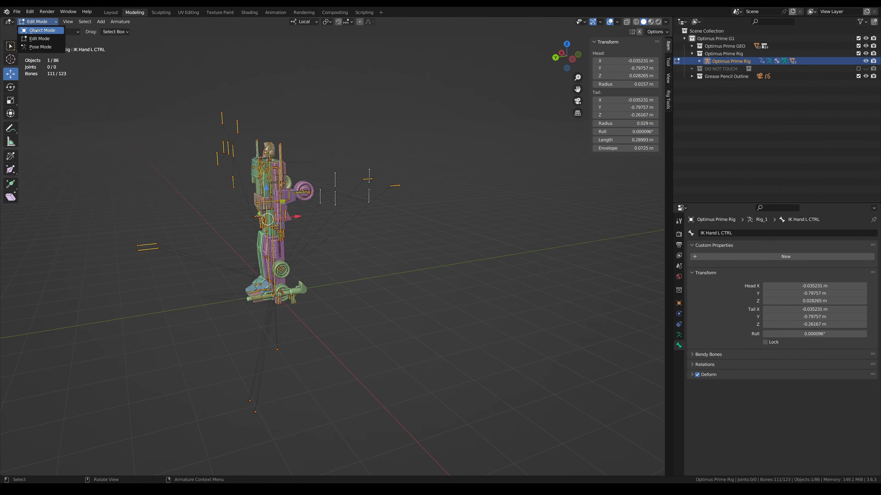
left_click(40, 31)
left_click(329, 208)
middle_click_drag(329, 208, 390, 260, "shift")
middle_click_drag(390, 260, 442, 275)
scroll(425, 287, "up", 2)
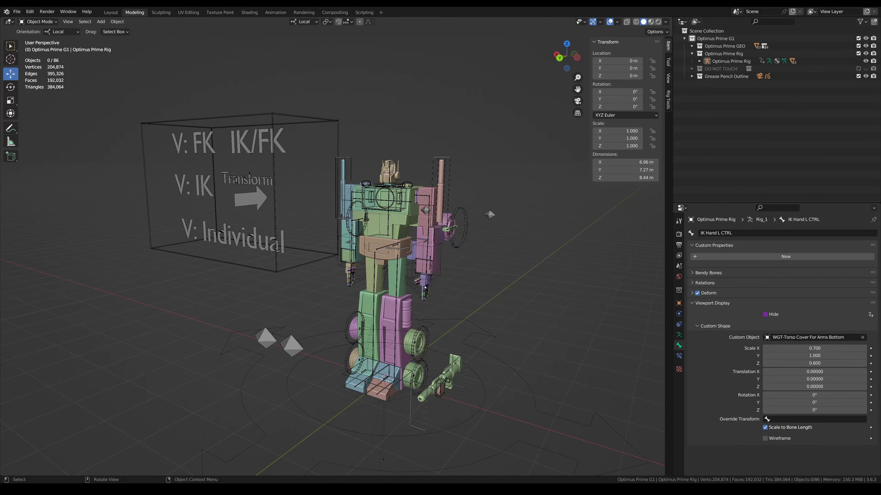